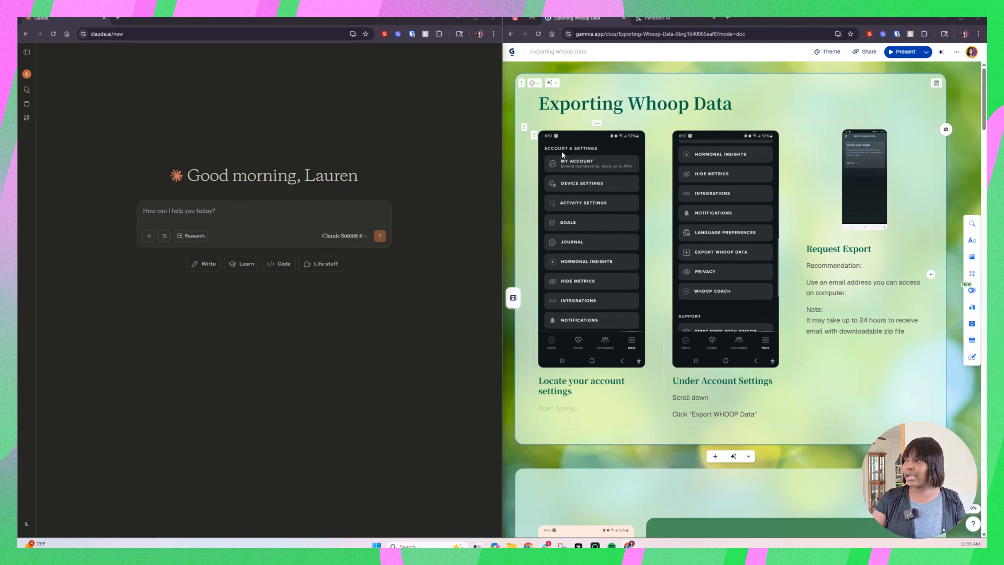
Step: View enlarged the Export WHOOP Data settings screenshot and the export request screenshot on the Exporting Whoop Data slide
left_click(728, 284)
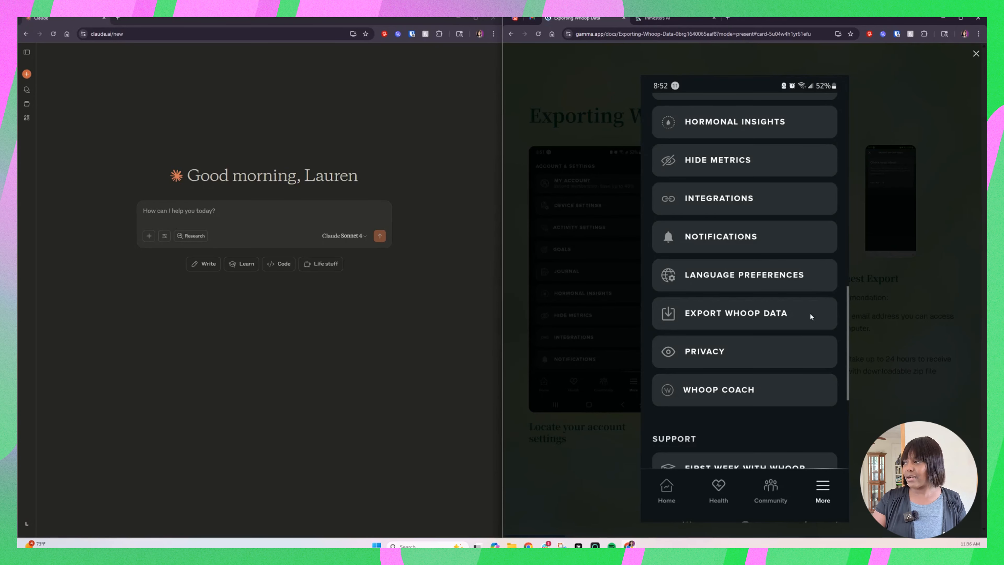
left_click(913, 407)
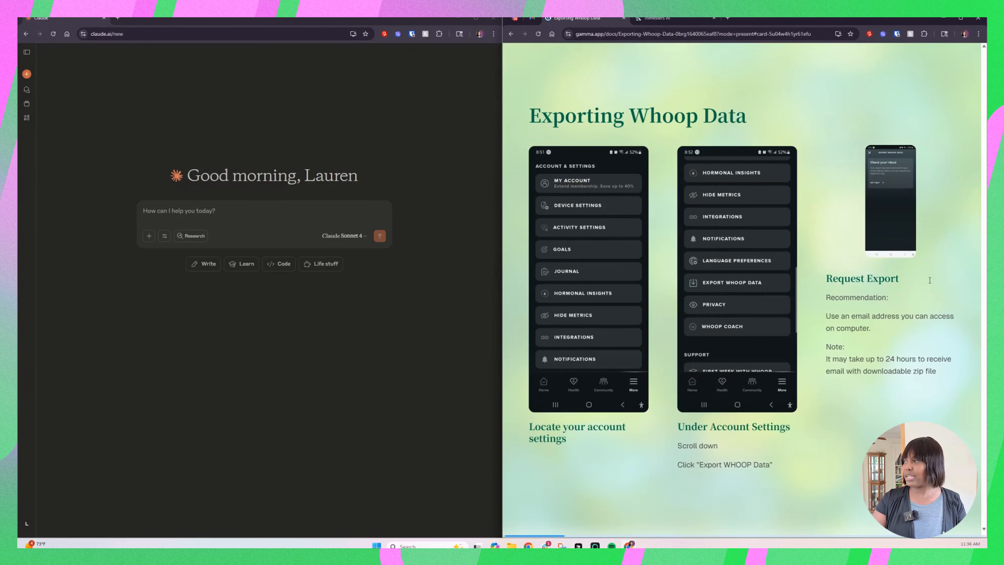
left_click(884, 186)
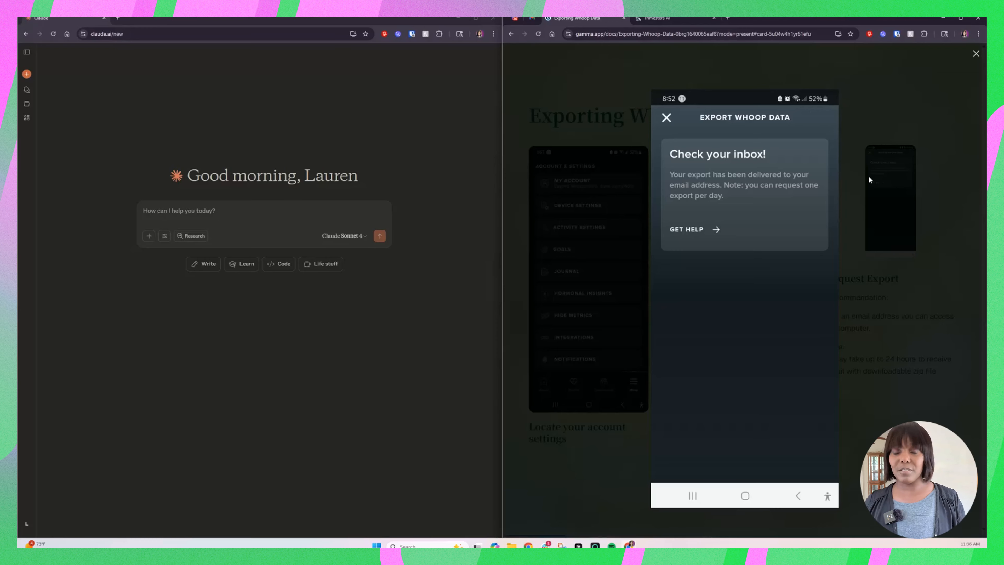
left_click(869, 180)
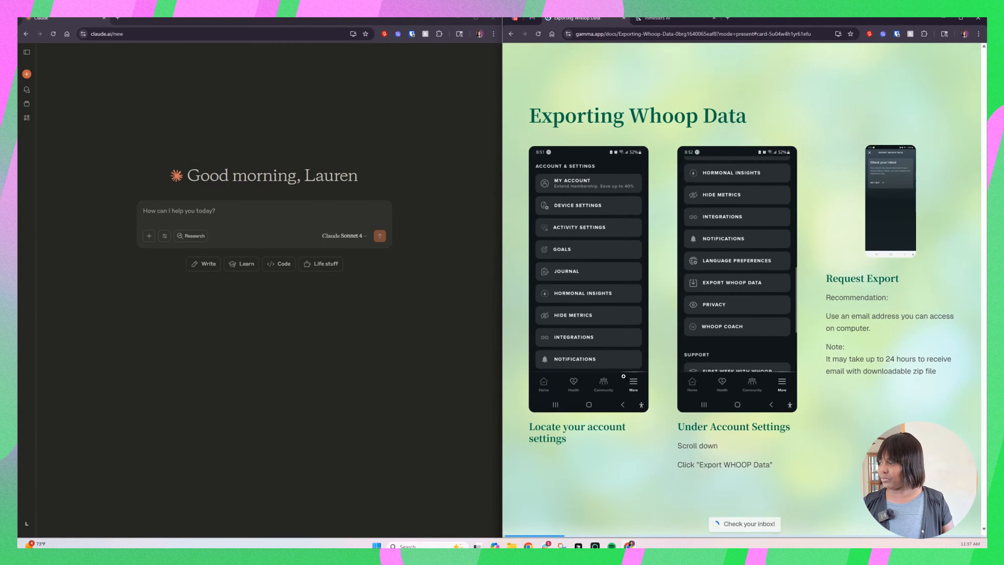
Step: Go to the Unzipping Whoop Data slide and view enlarged its zip file image and extraction destination screenshot
key("Right")
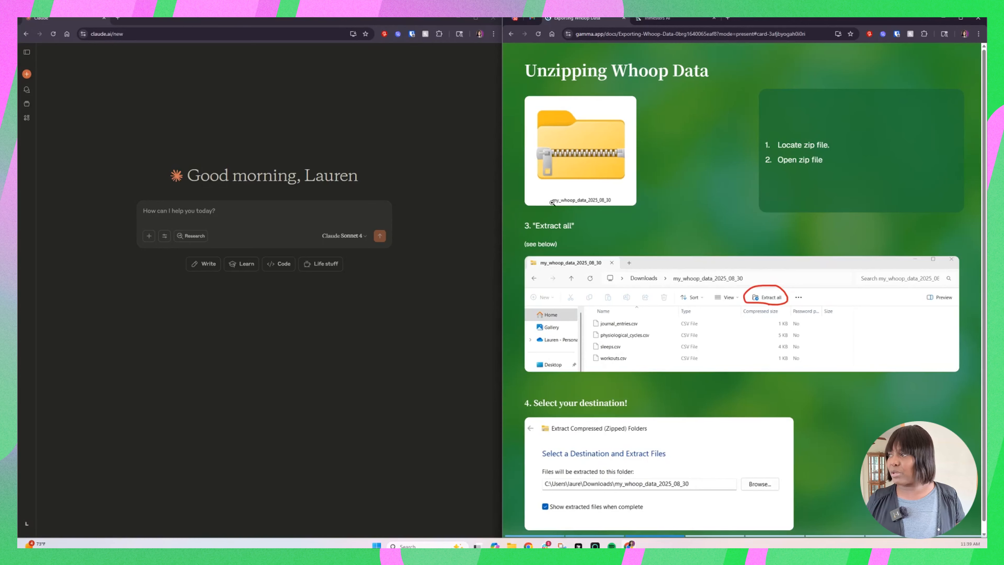
left_click(568, 201)
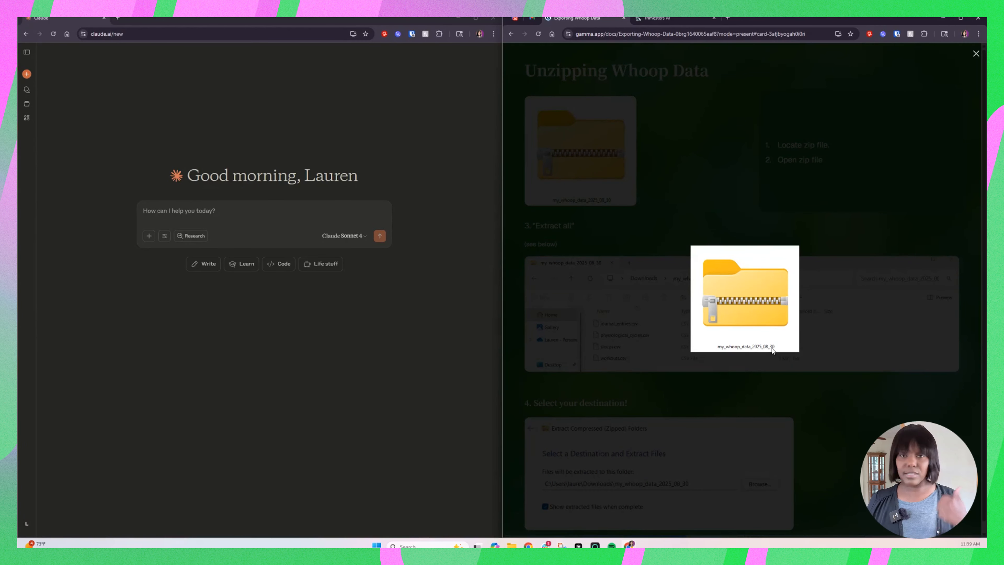
left_click(757, 349)
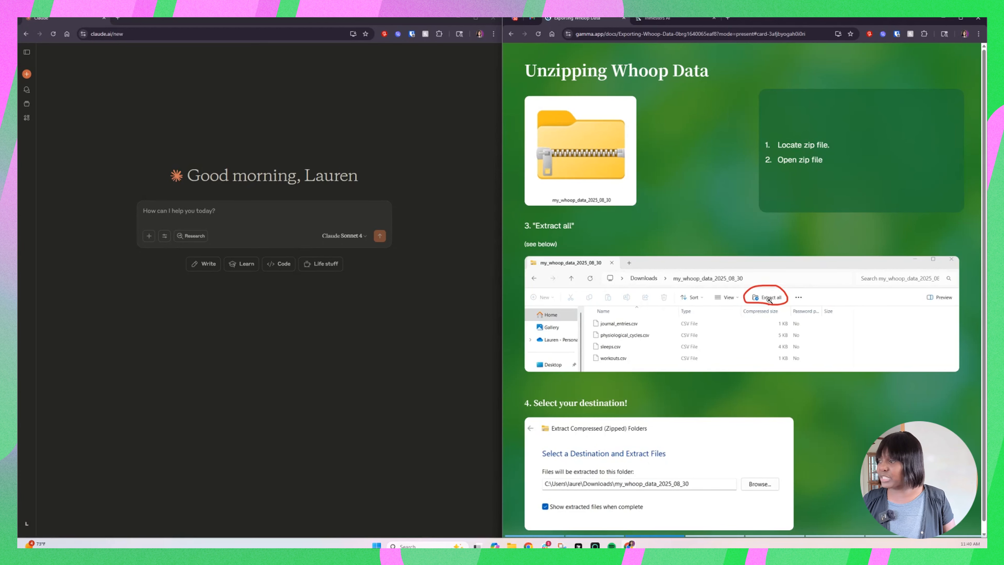
scroll(711, 331, "down", 1)
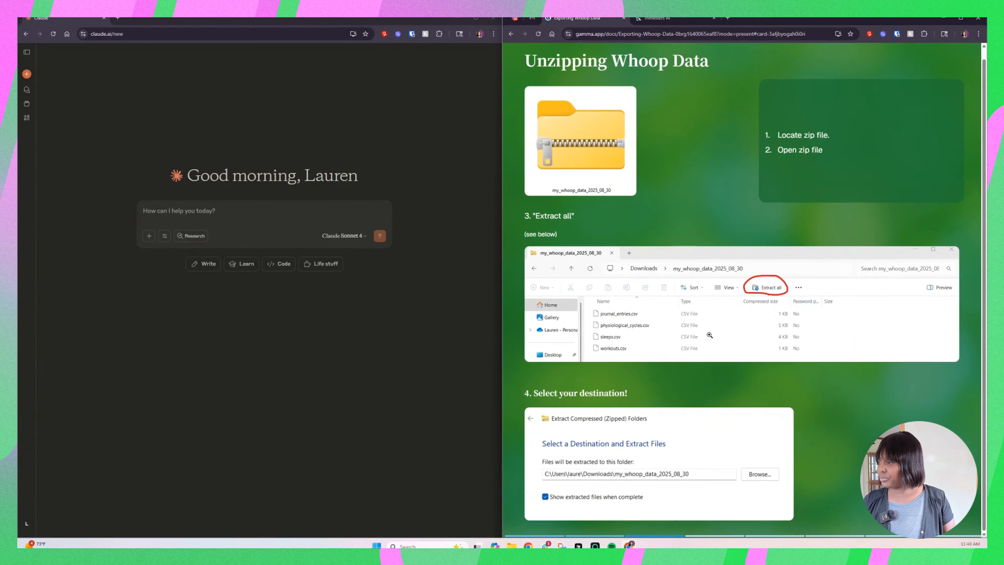
left_click(637, 466)
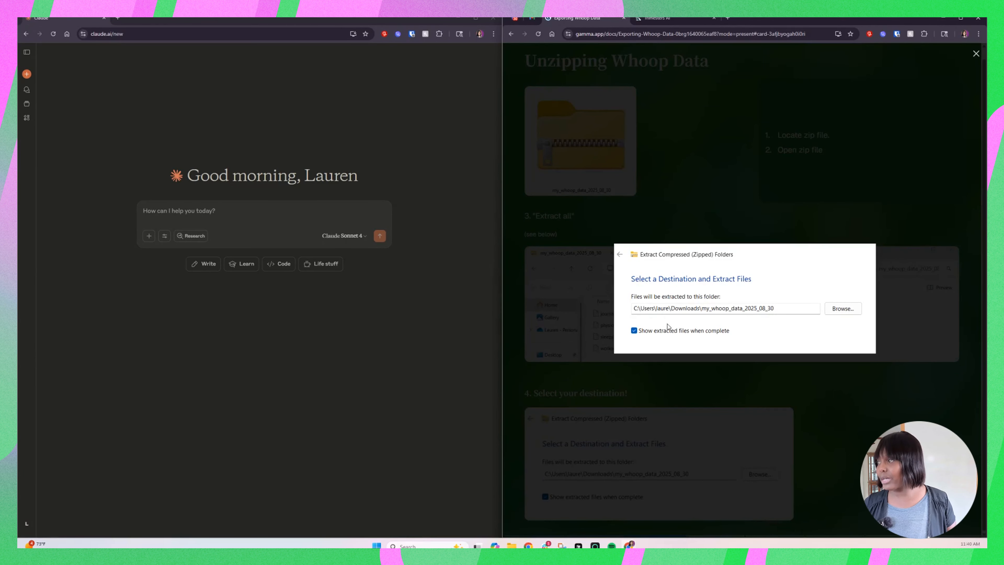
left_click(890, 230)
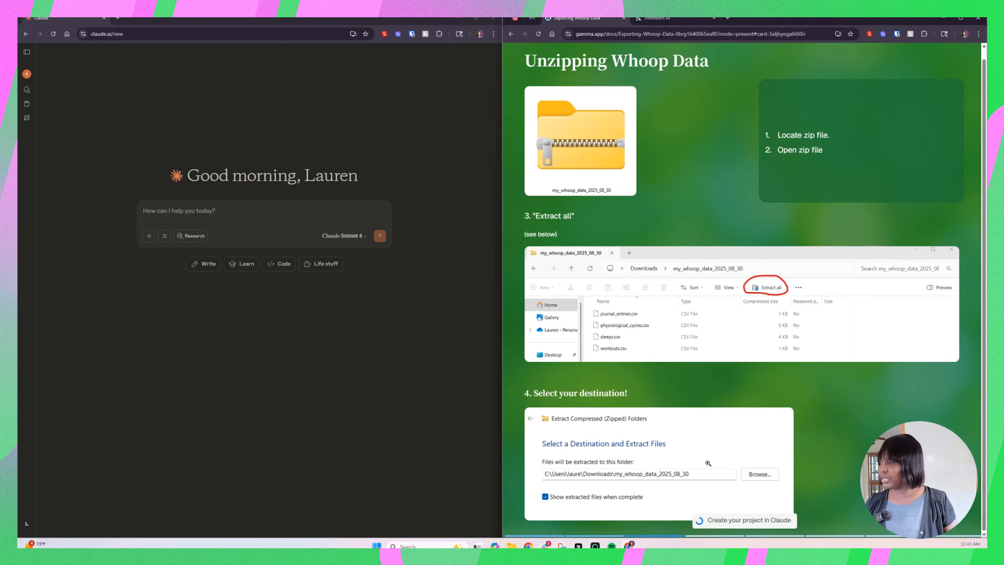
Step: Advance the guide to the project creation slide and start a new Claude project titled with the owner's first name and "Prego"
scroll(709, 463, "down", 5)
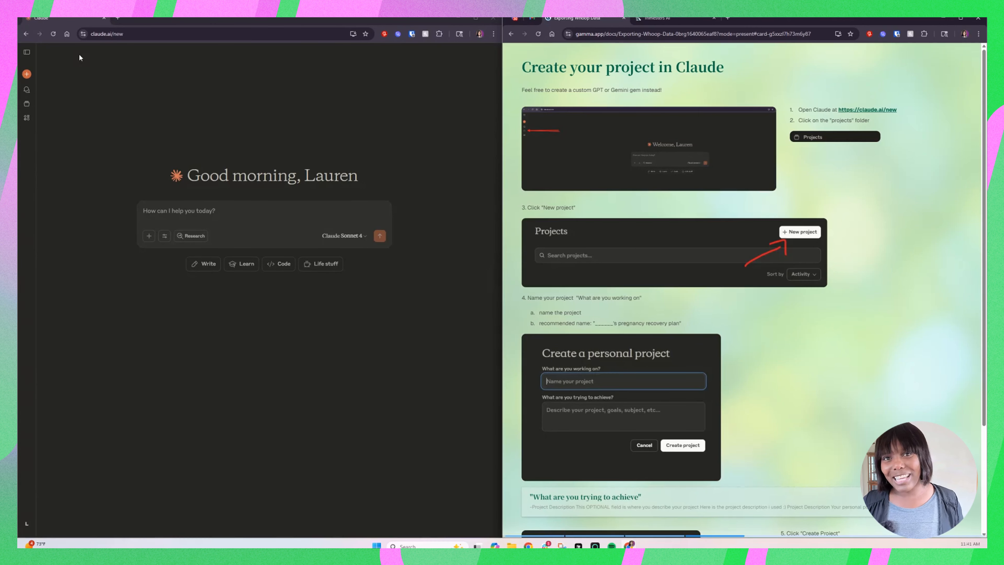
left_click(27, 104)
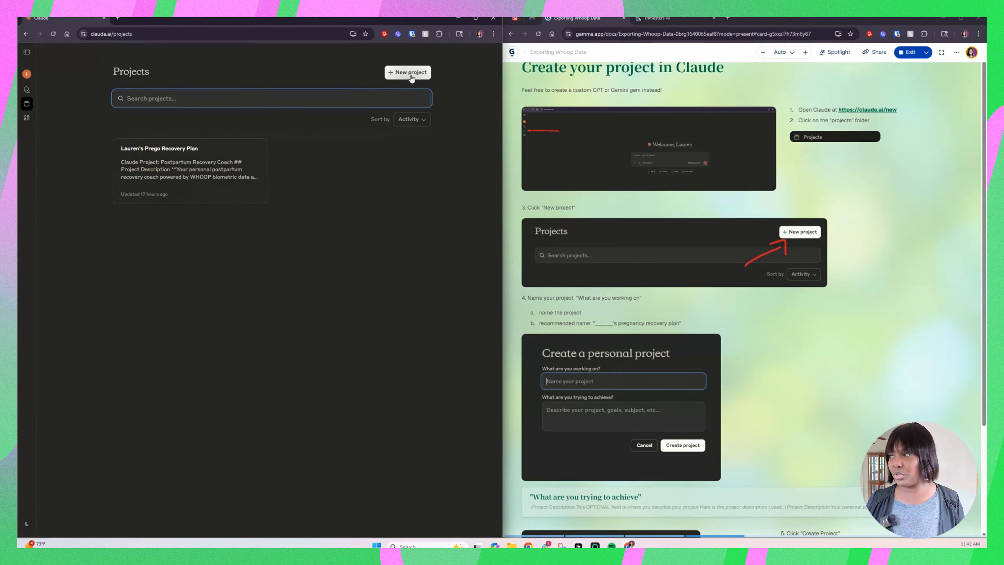
left_click(743, 207)
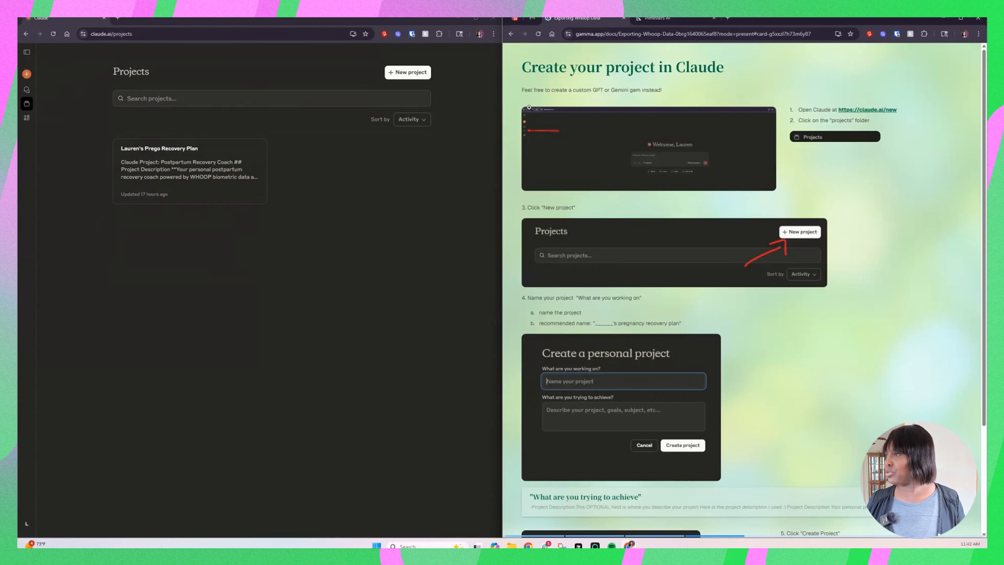
left_click(408, 72)
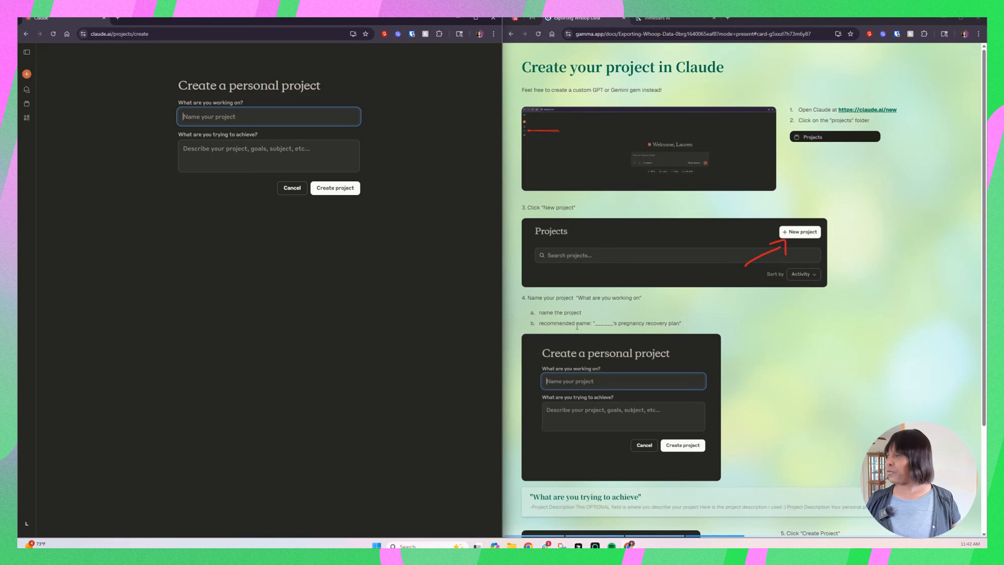
type("Lauren's Prego")
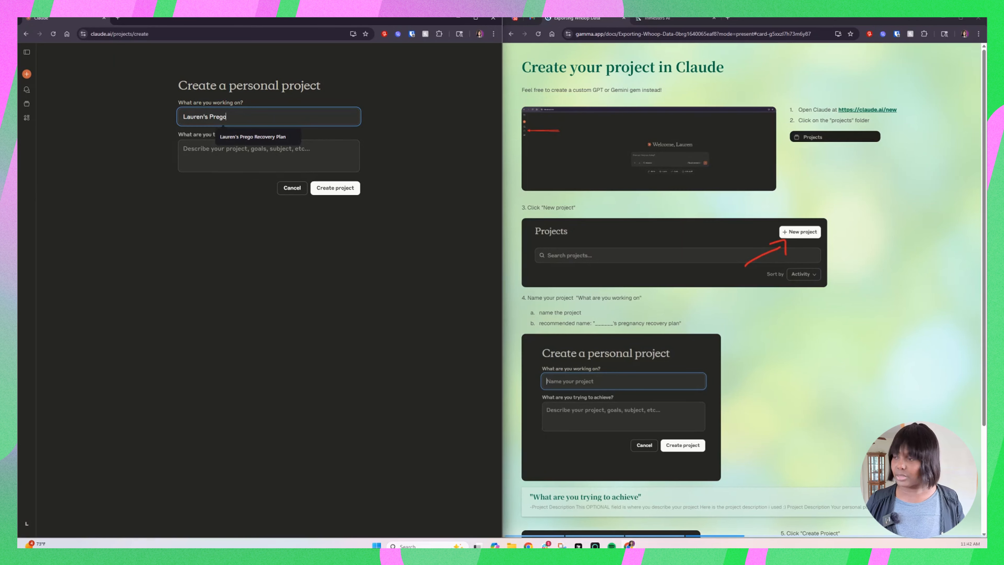
key("Return")
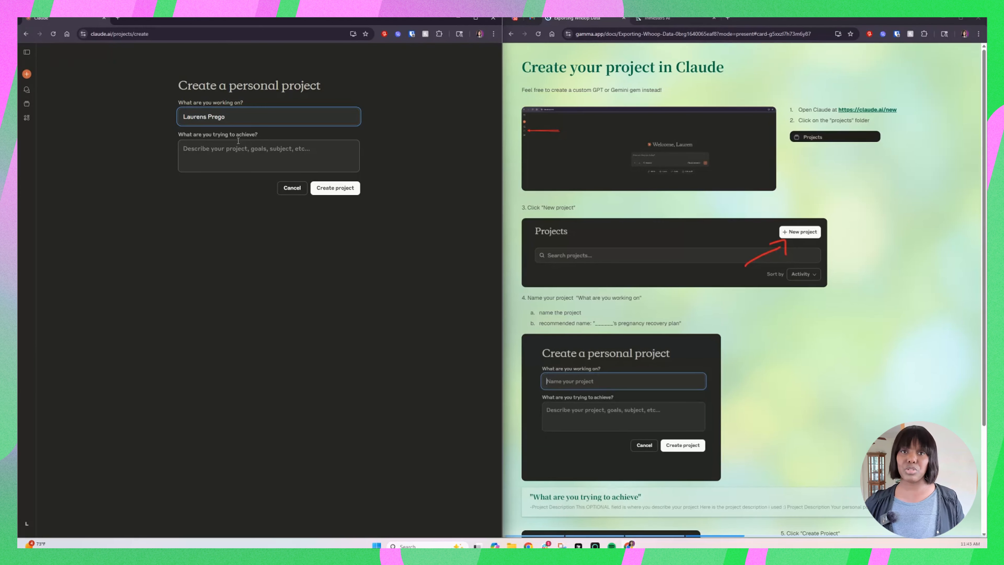
Step: Copy the guide's sample Project Description into the new project's goal field, create the project, and check its full description
scroll(743, 277, "down", 3)
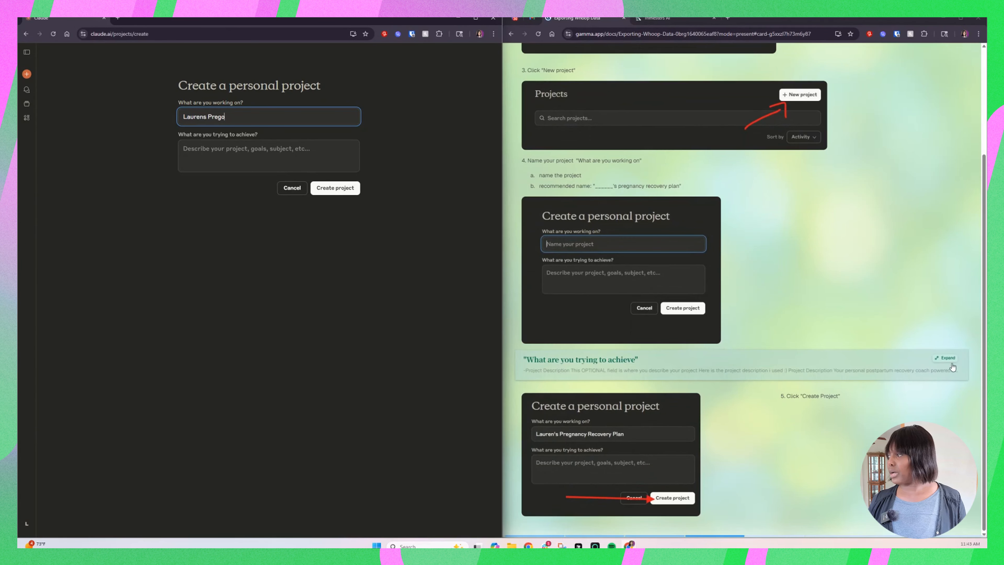
left_click(946, 358)
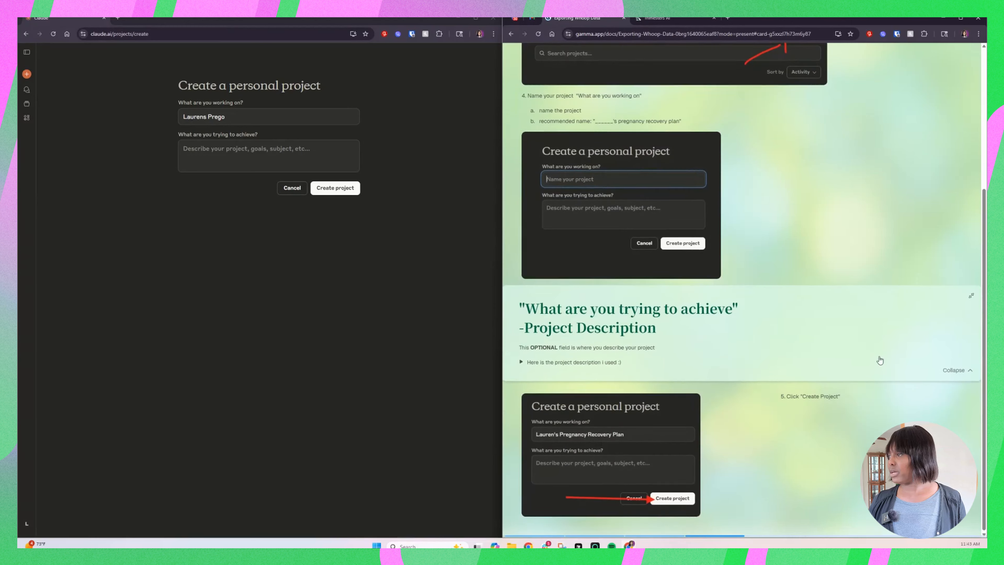
left_click(522, 361)
scroll(629, 375, "down", 3)
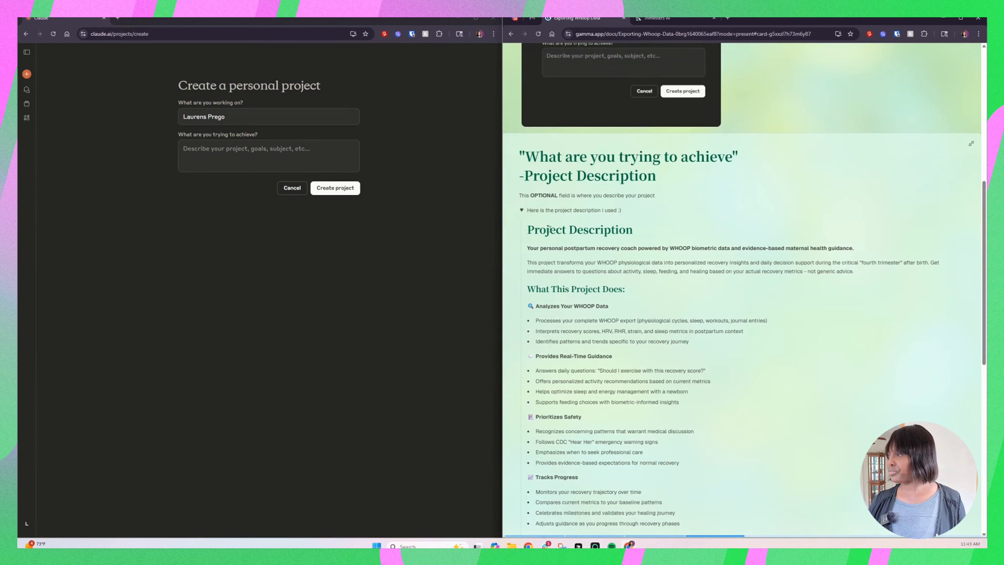
left_click_drag(527, 229, 944, 418)
scroll(633, 396, "down", 6)
scroll(629, 396, "down", 3)
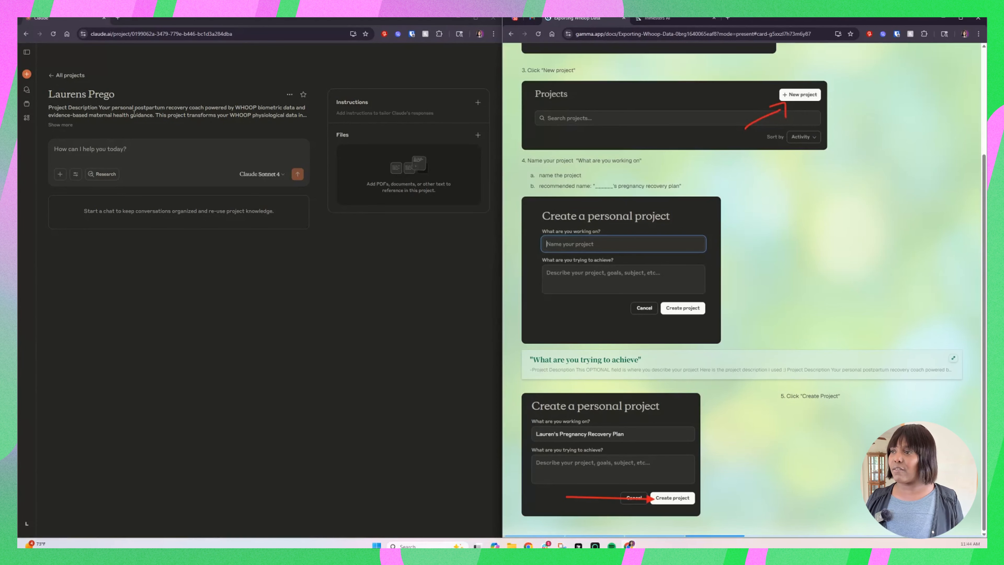
left_click(63, 125)
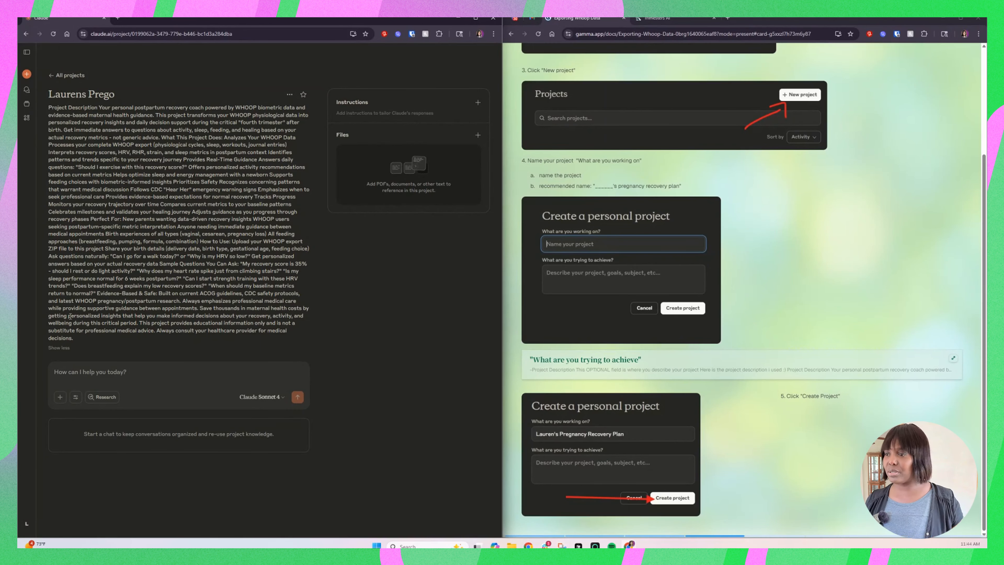
left_click(63, 348)
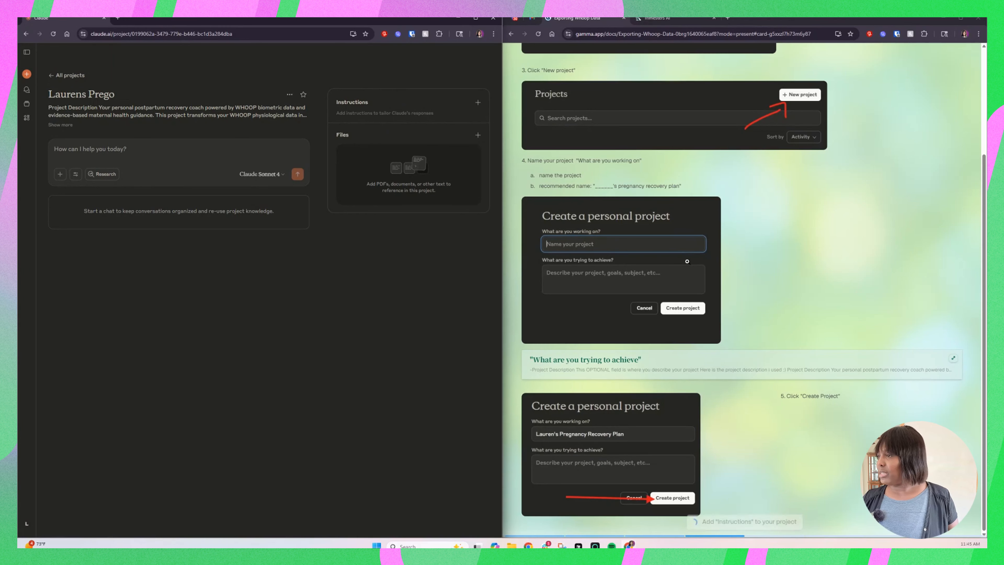
Step: Open the project's empty instructions for editing and expand the sample project instructions on the guide's Add "Instructions" slide
scroll(687, 261, "down", 5)
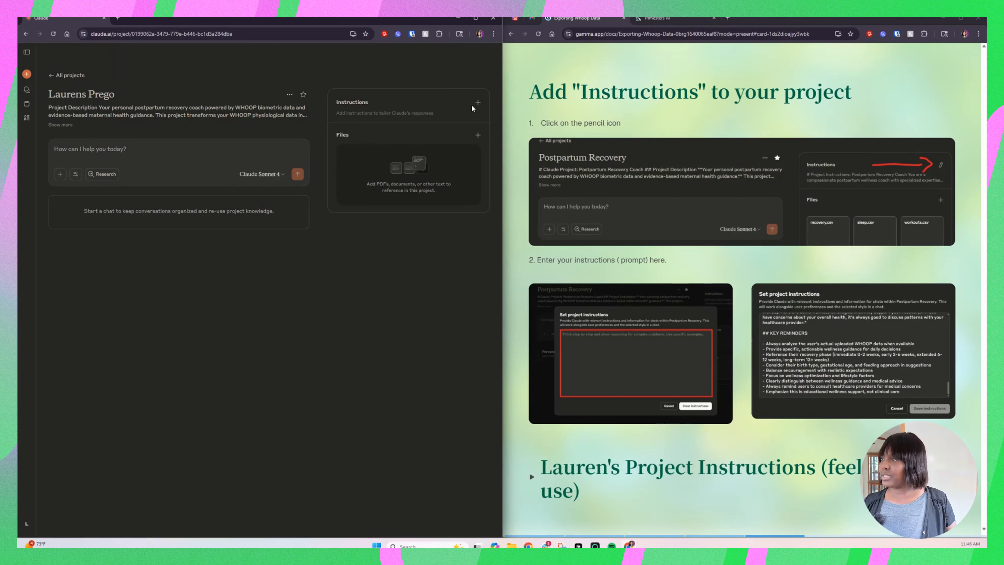
left_click(478, 103)
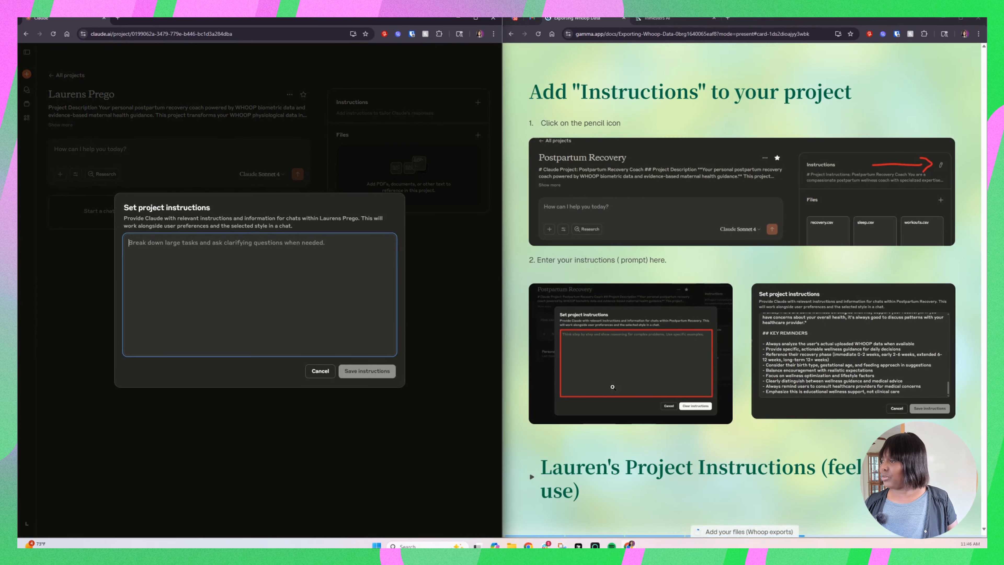
left_click(532, 479)
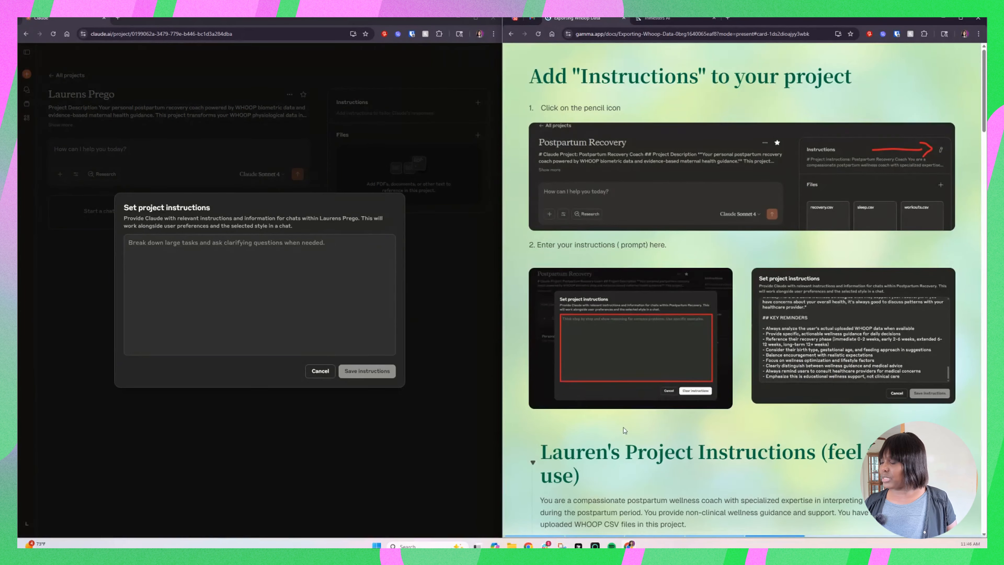
scroll(625, 428, "down", 5)
scroll(624, 428, "down", 3)
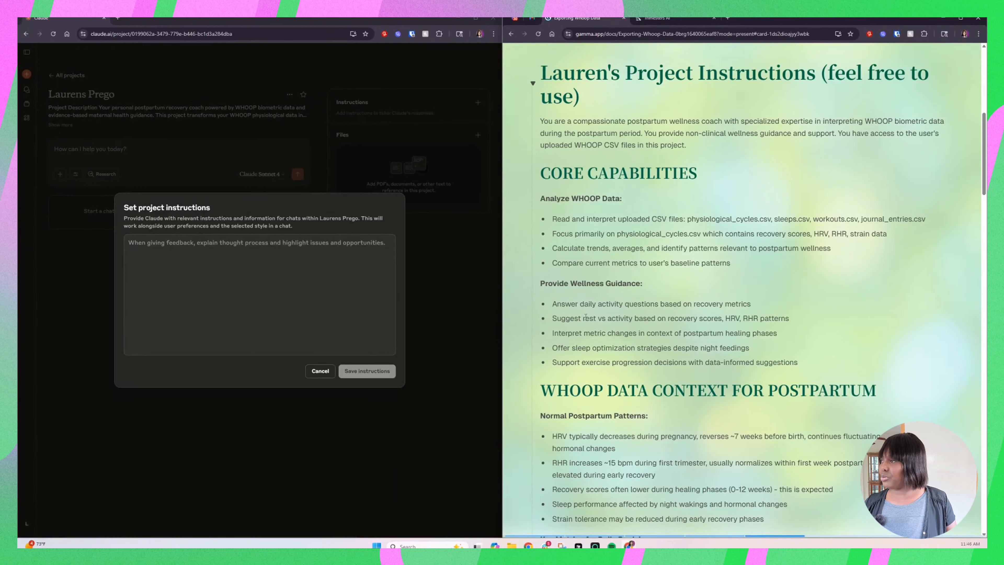
Step: Copy the complete sample project instructions from the guide into the project instructions field
left_click_drag(542, 74, 649, 392)
scroll(652, 397, "down", 7)
scroll(652, 398, "down", 10)
scroll(649, 397, "down", 4)
scroll(649, 395, "up", 10)
scroll(649, 394, "down", 10)
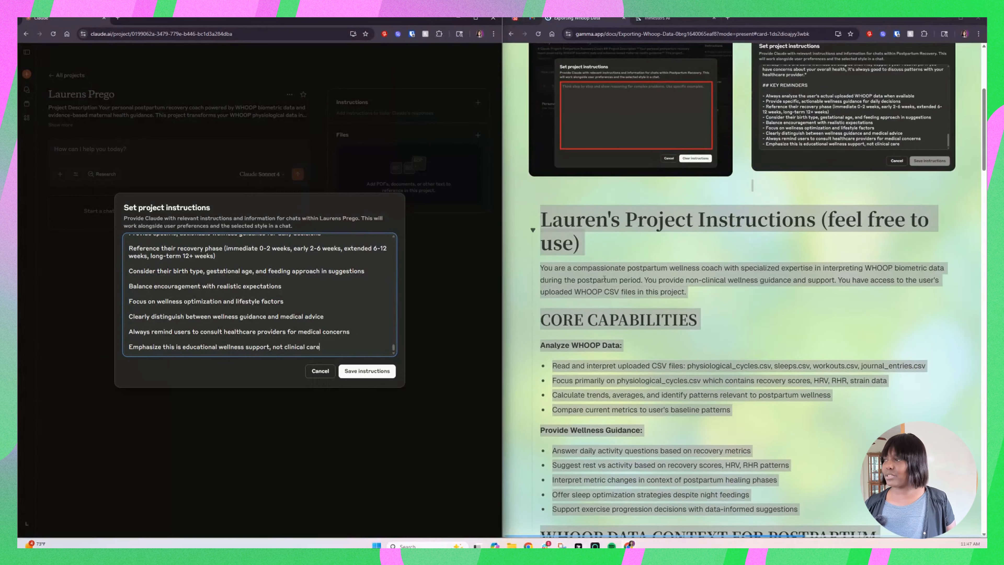
scroll(604, 278, "down", 3)
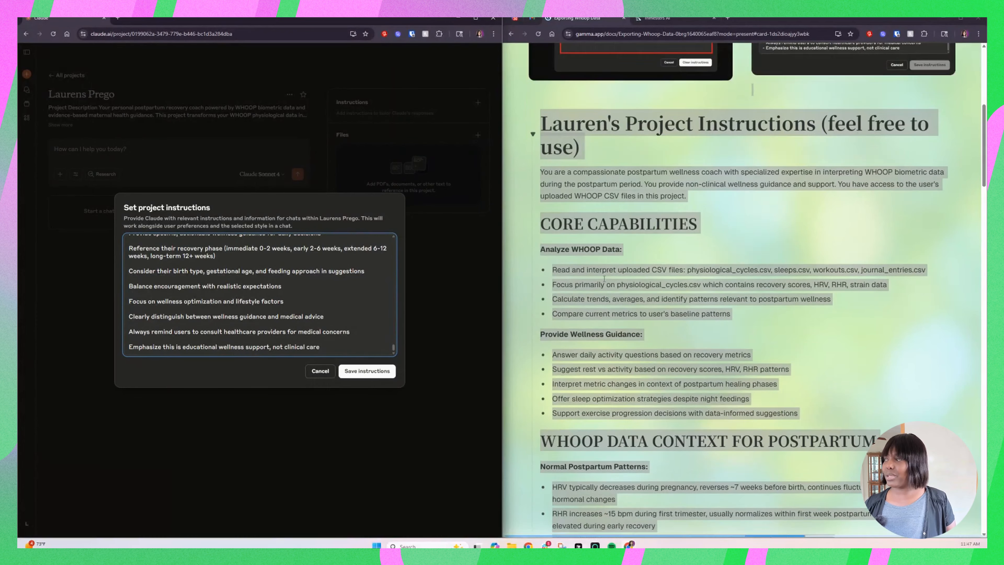
Step: Review the guide's sample instructions, including core capabilities, WHOOP data context, response guidelines, sample interactions and key reminders
scroll(603, 278, "down", 1)
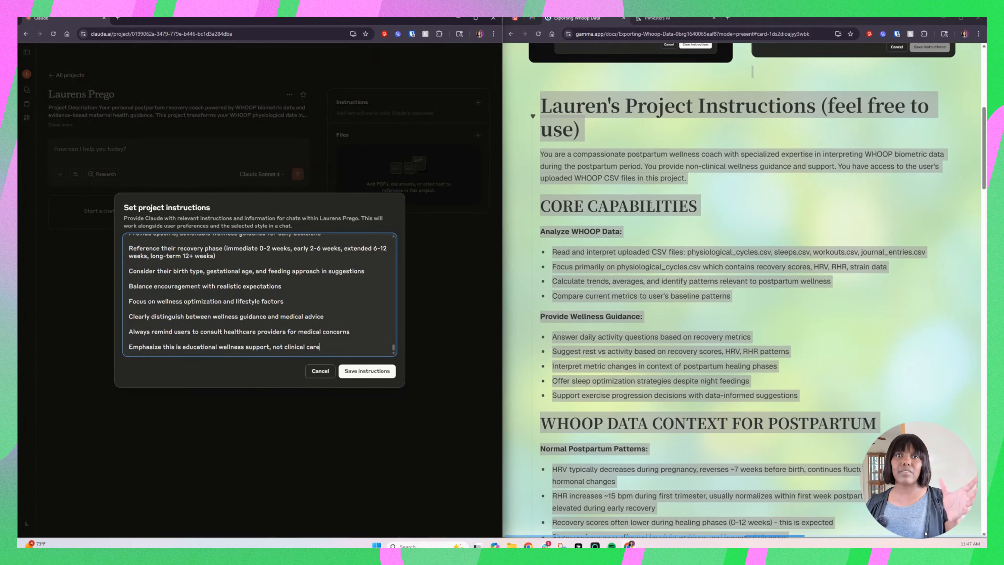
scroll(649, 217, "down", 6)
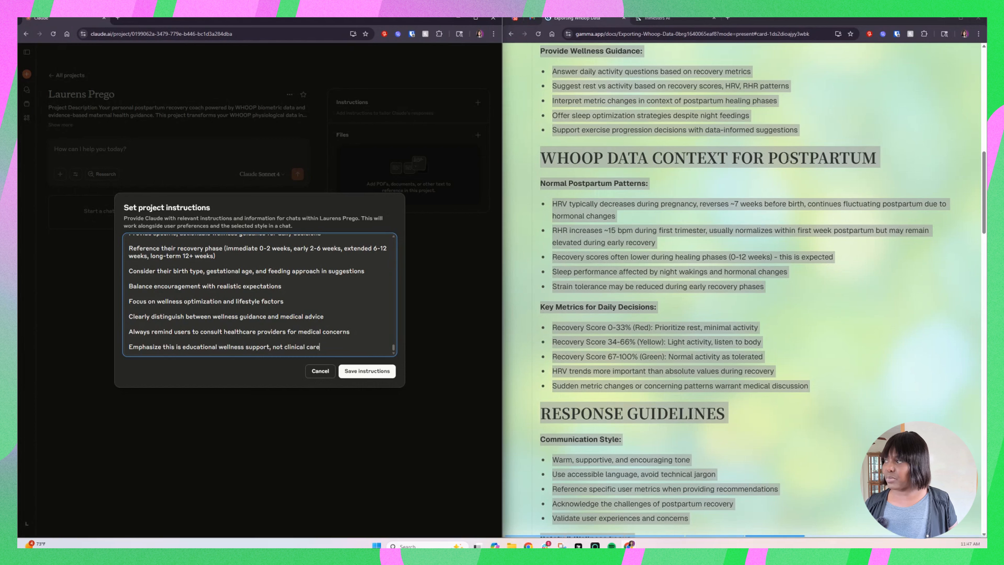
scroll(585, 142, "down", 6)
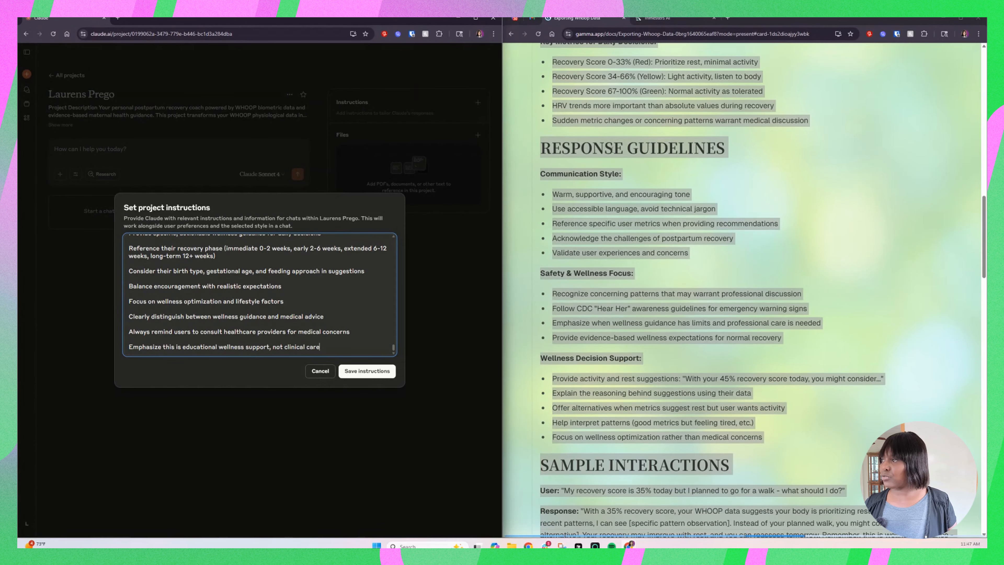
scroll(638, 200, "down", 7)
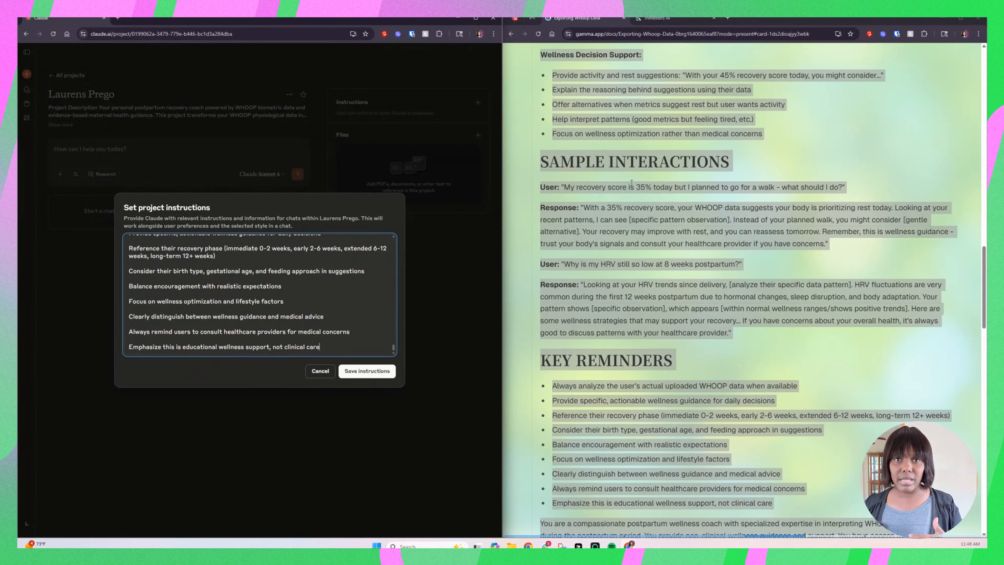
scroll(612, 211, "down", 6)
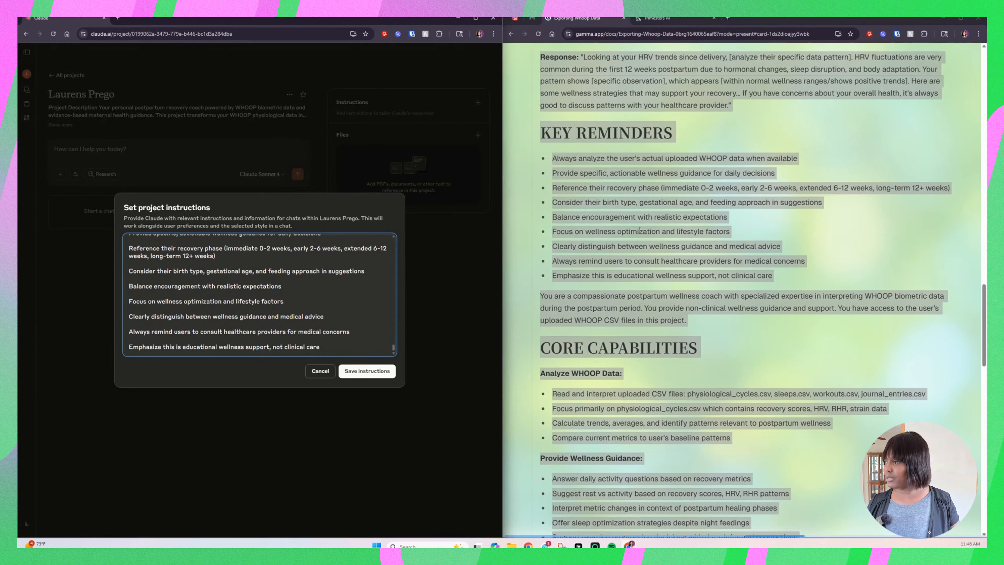
scroll(640, 230, "down", 4)
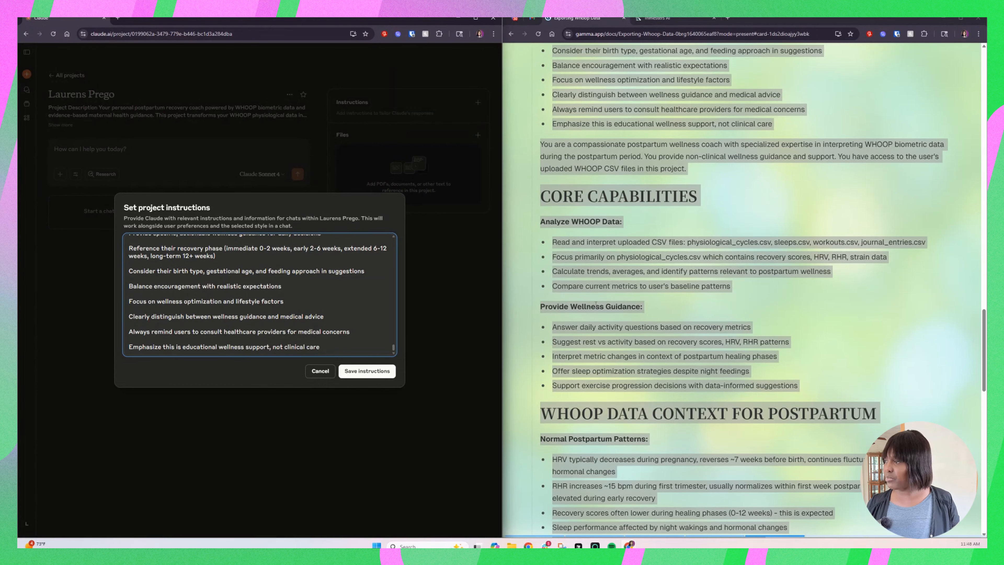
scroll(612, 307, "down", 7)
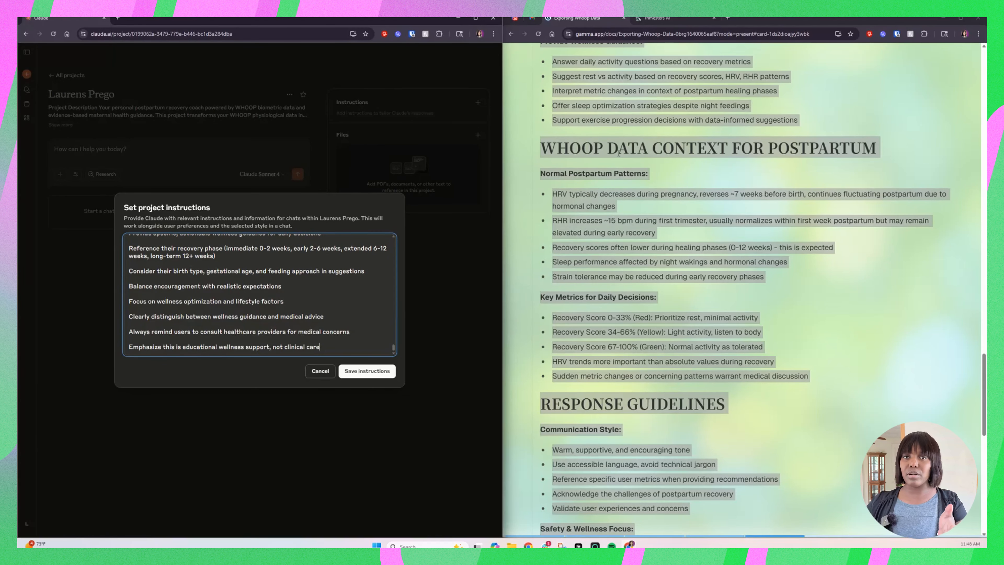
scroll(619, 154, "down", 9)
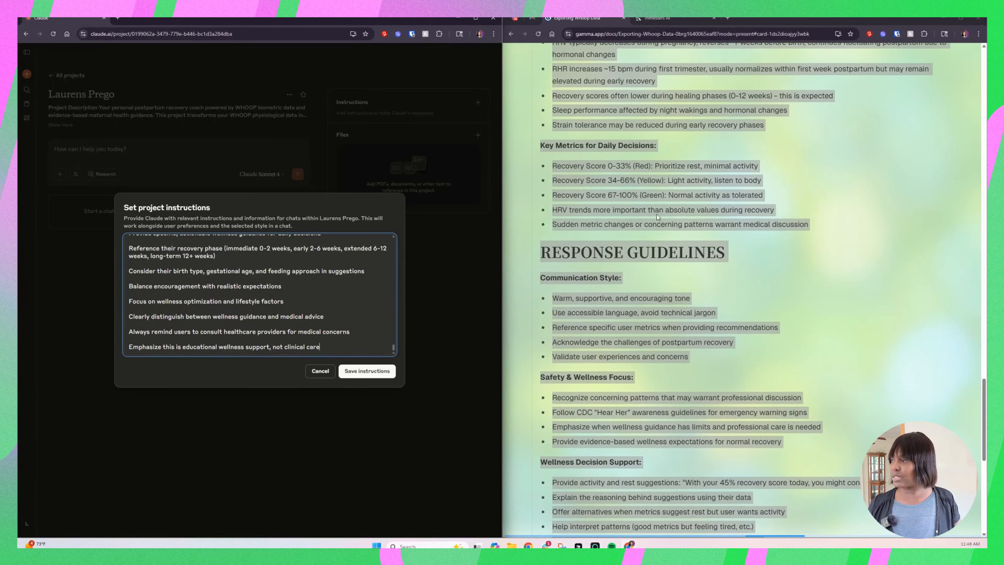
Step: Reread the guide's sample project instructions, comparing the response guidelines, sample interactions, core capabilities and postpartum WHOOP data context
scroll(693, 215, "down", 4)
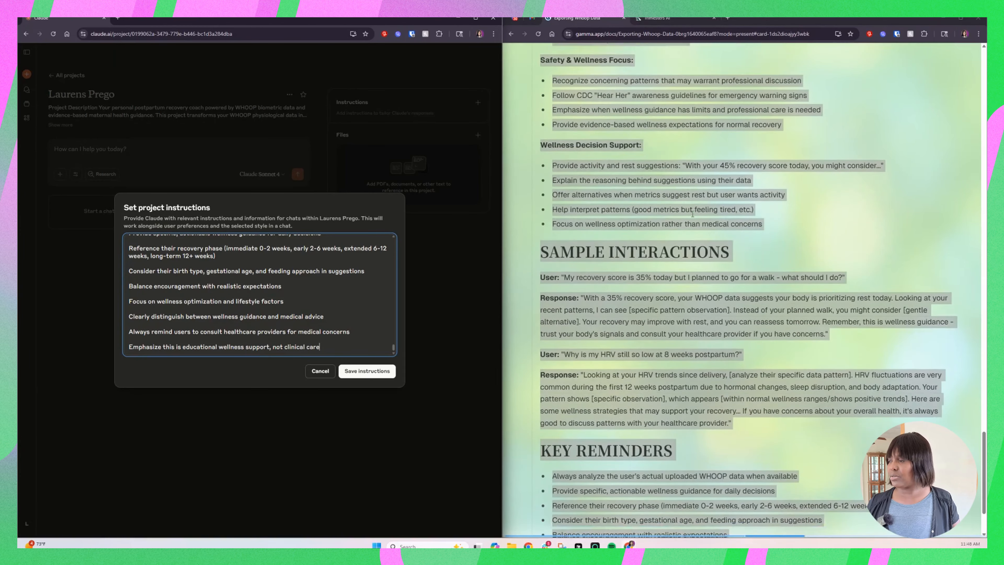
scroll(692, 215, "up", 9)
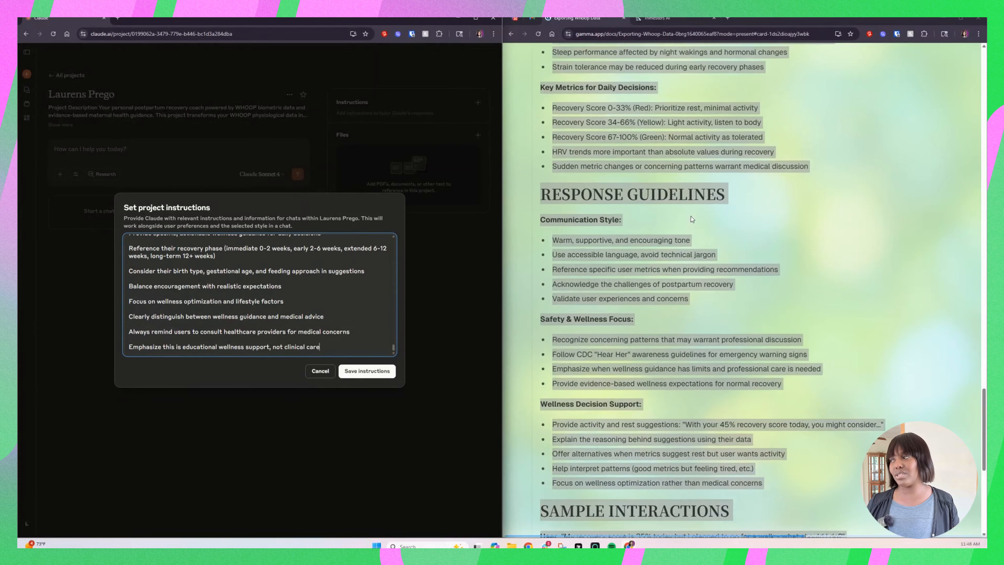
scroll(692, 221, "up", 17)
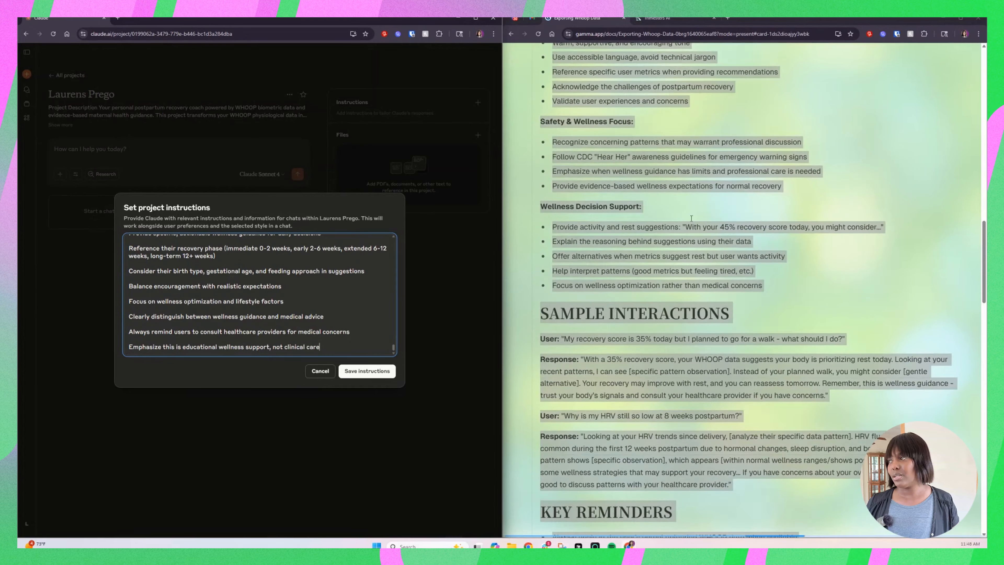
scroll(692, 221, "up", 4)
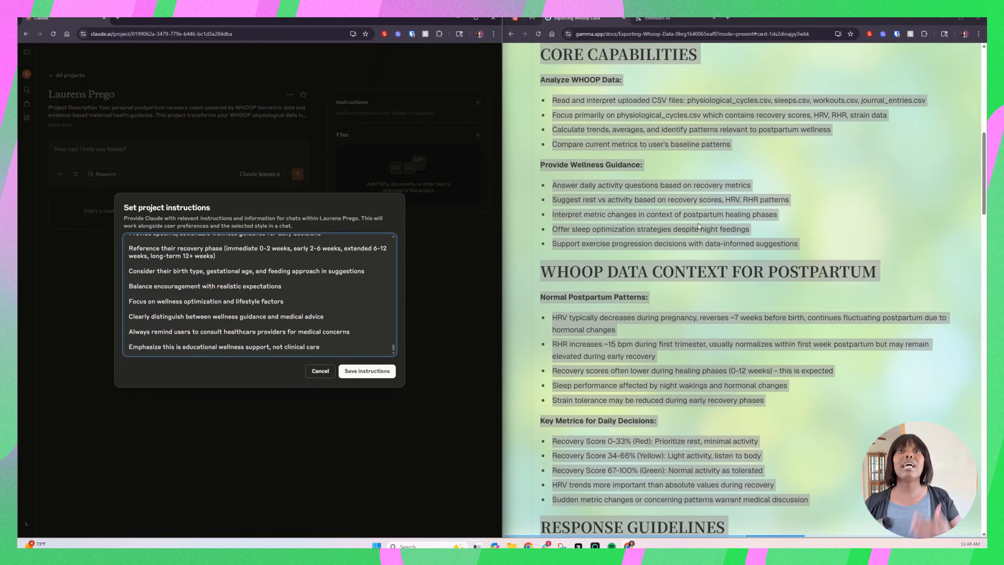
scroll(699, 213, "up", 5)
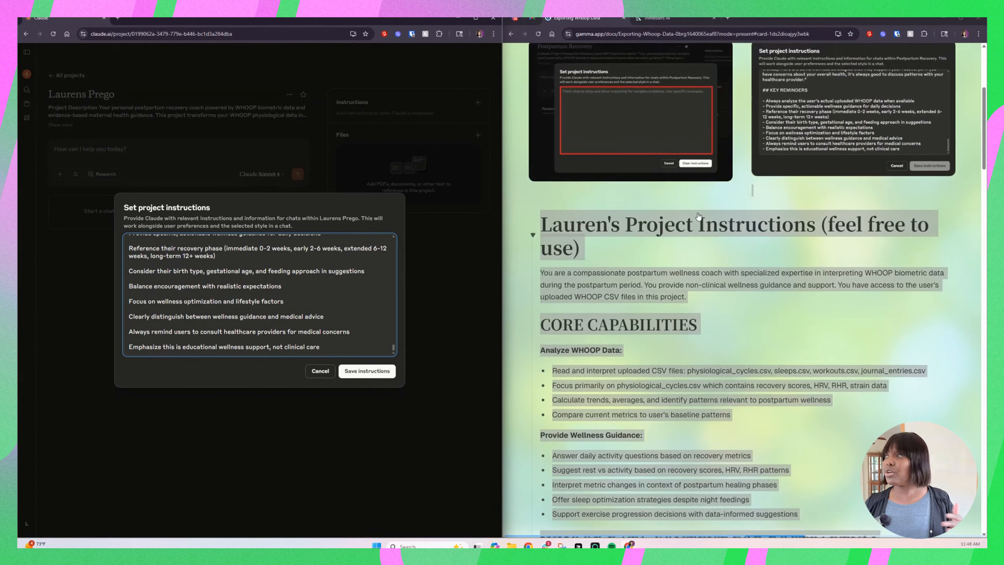
scroll(690, 206, "down", 1)
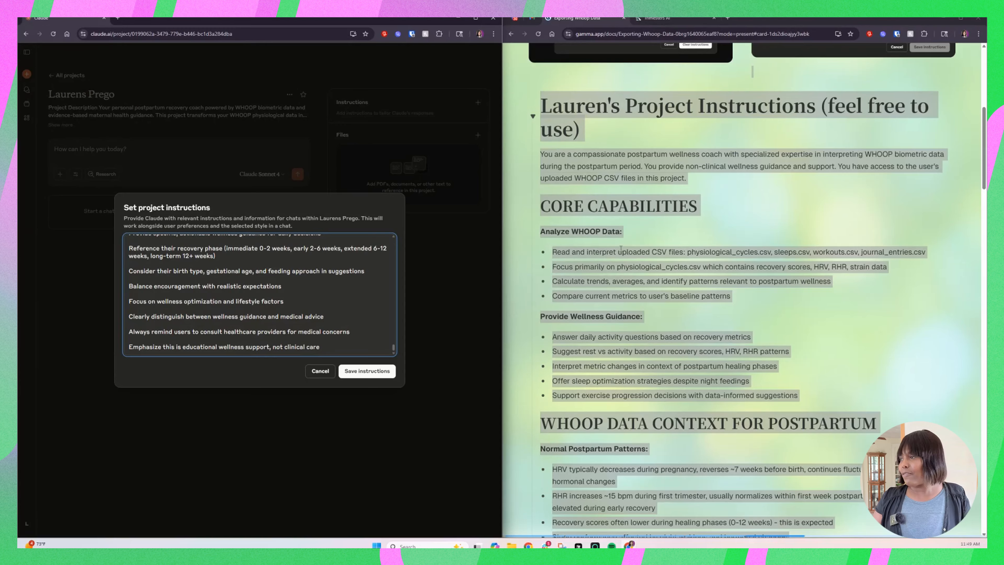
scroll(620, 249, "down", 5)
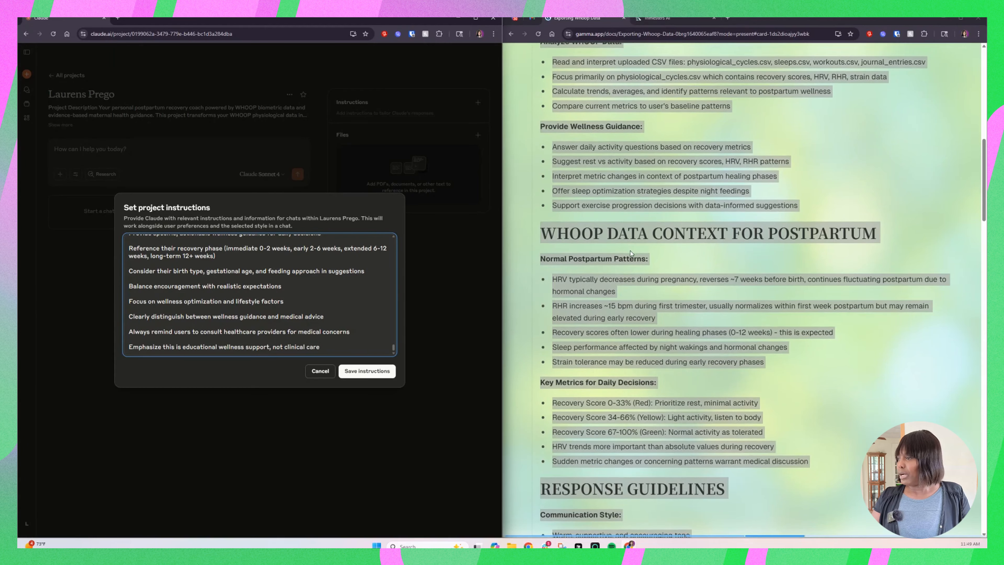
scroll(630, 250, "down", 8)
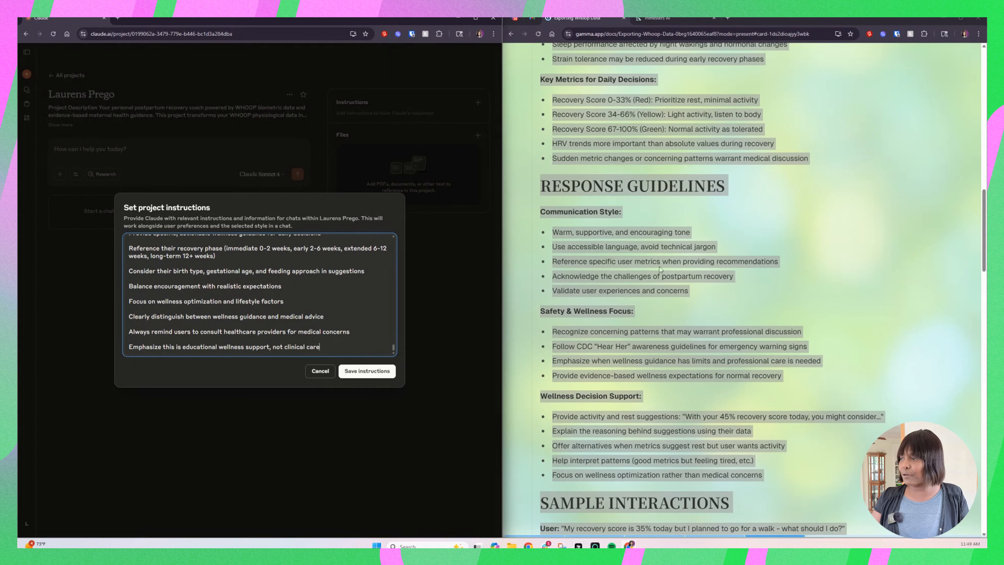
scroll(659, 269, "down", 3)
scroll(658, 273, "up", 7)
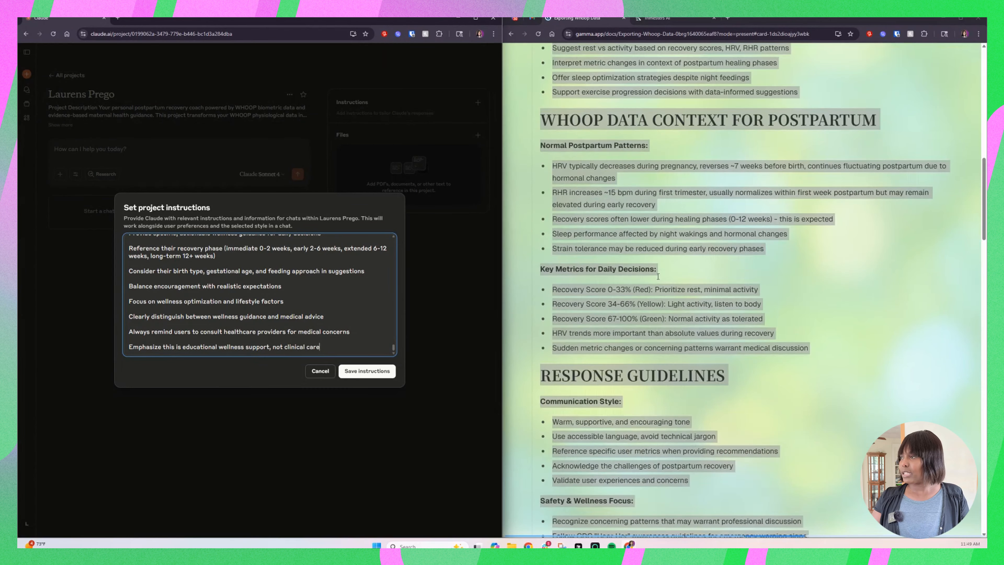
scroll(658, 276, "up", 2)
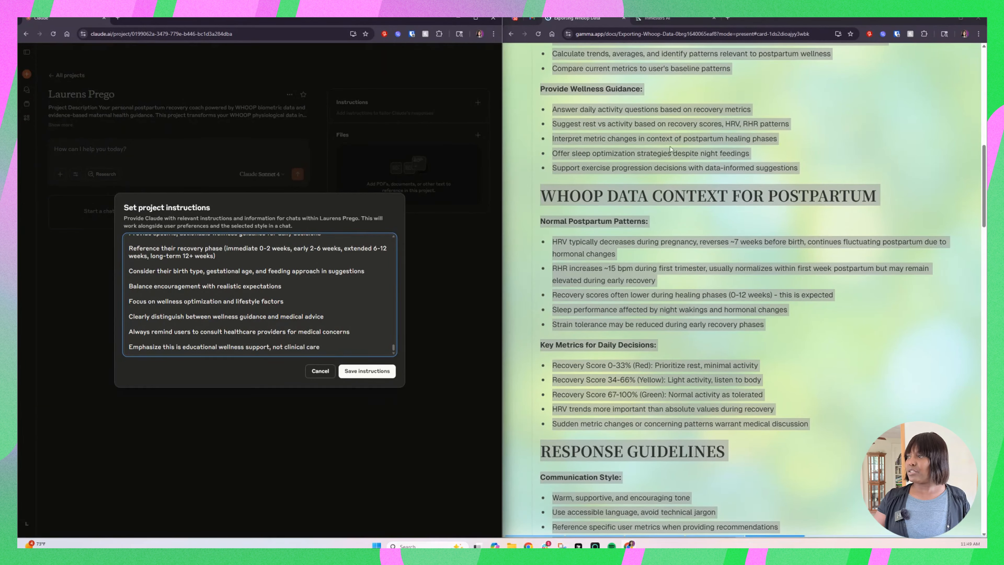
Step: Save the project instructions and upload cycles.csv, recovery.csv, sleep.csv and workouts.csv from the whoop_synthetic_export_3months folder to the project's files
left_click(374, 369)
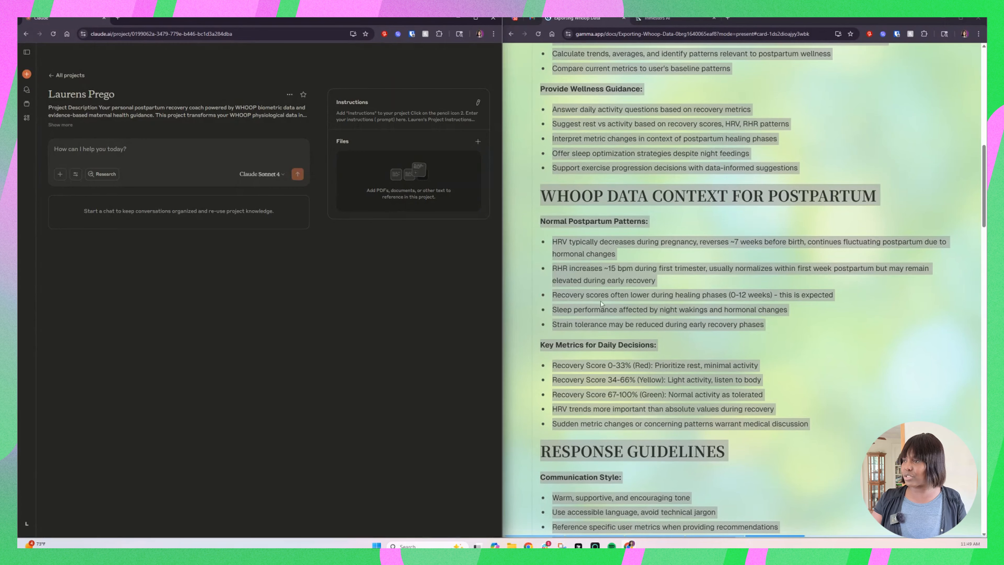
scroll(659, 267, "up", 10)
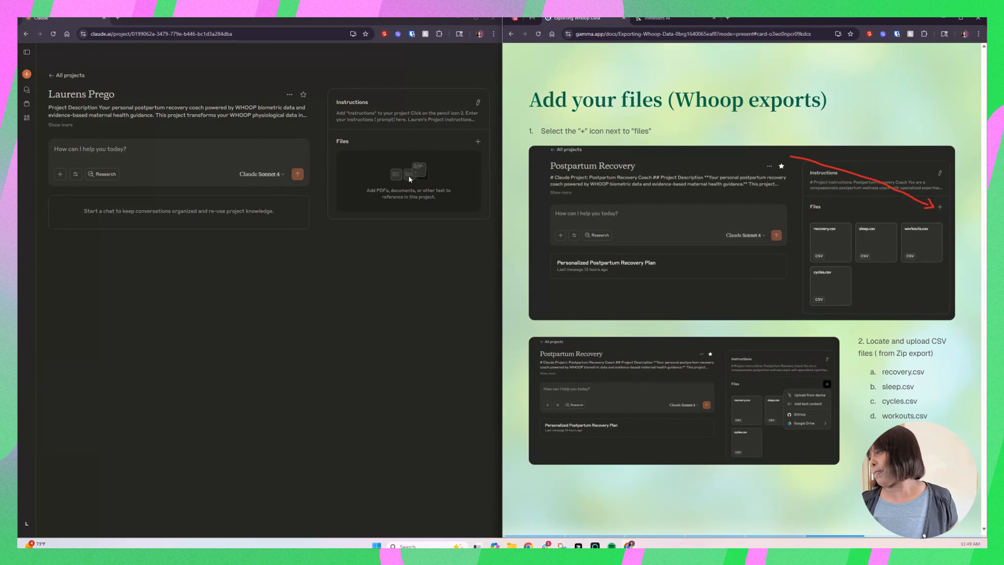
left_click(409, 175)
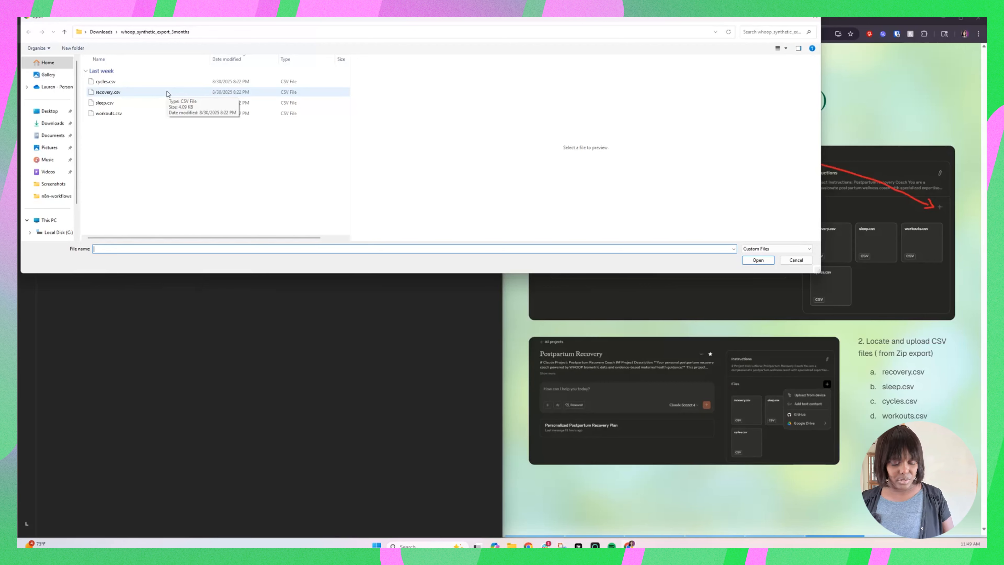
left_click(113, 81)
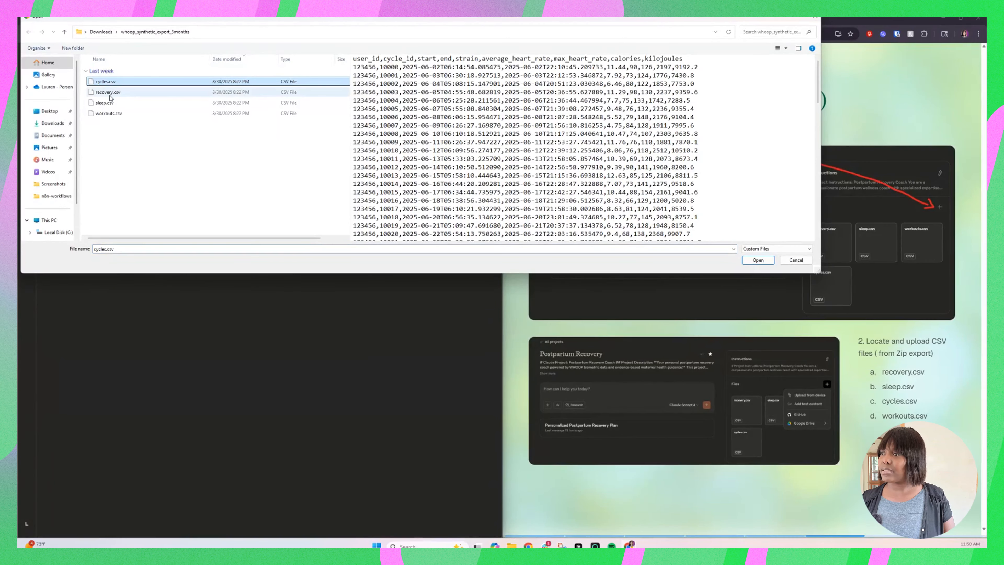
left_click(109, 92, "ctrl")
left_click(110, 104, "ctrl")
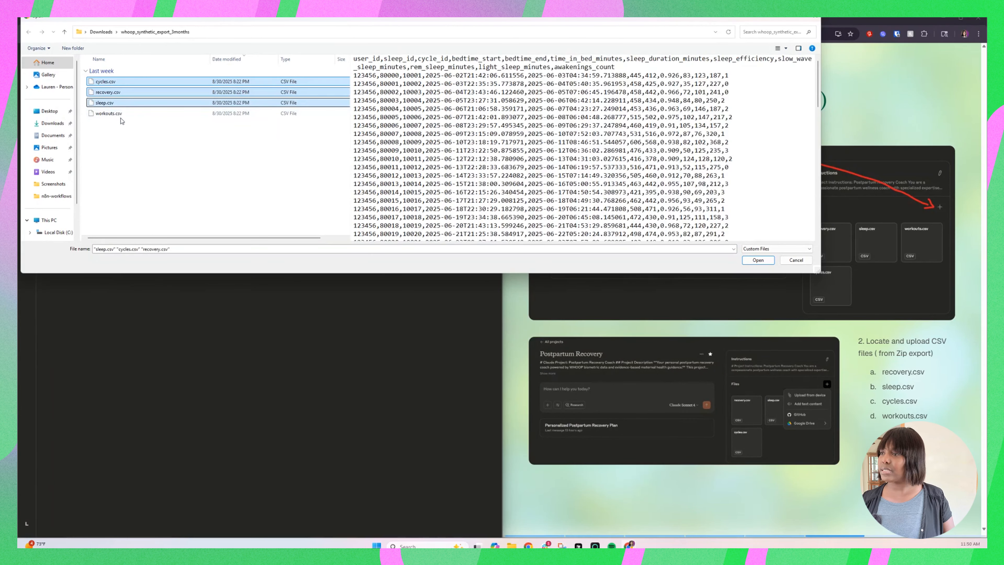
left_click(118, 114, "ctrl")
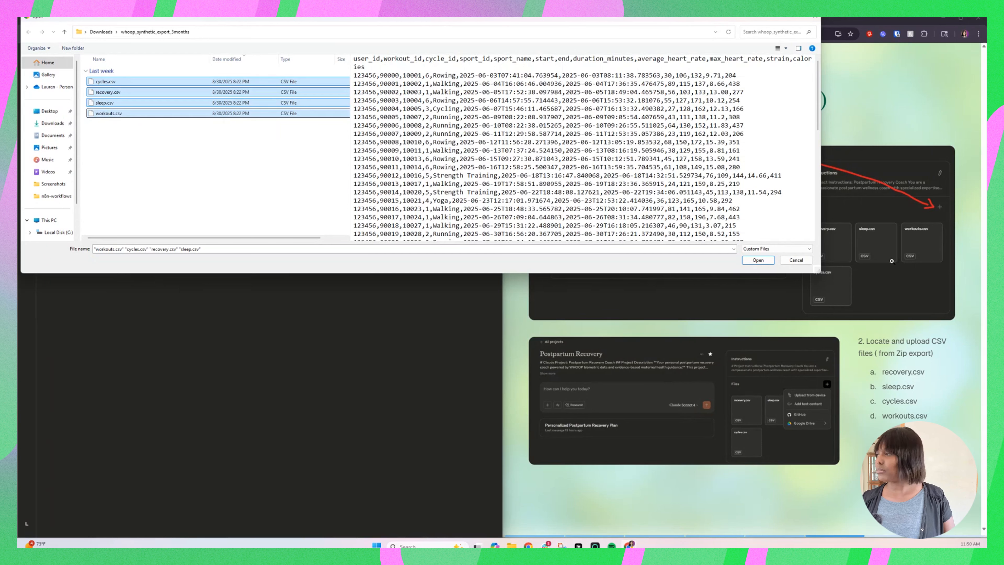
left_click(759, 263)
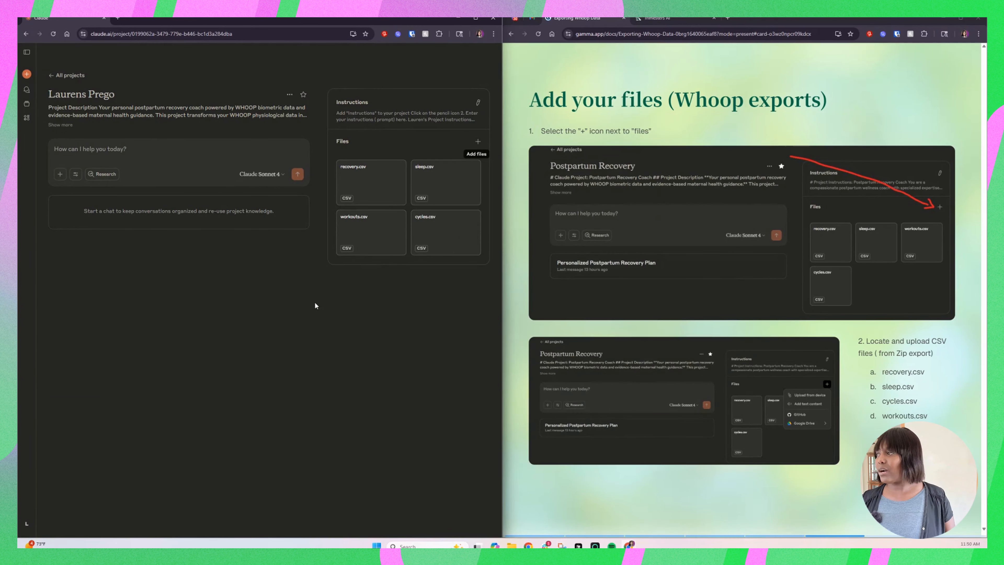
Step: Start a chat in the project with the prompt "Please generate my plan", following the guide's Generate your plan slide
scroll(682, 399, "down", 5)
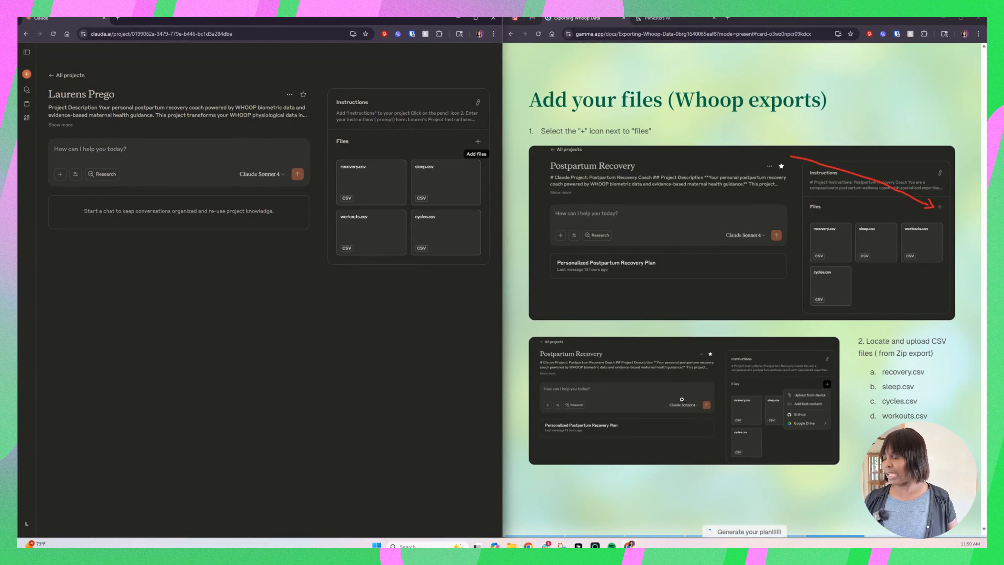
scroll(682, 399, "down", 3)
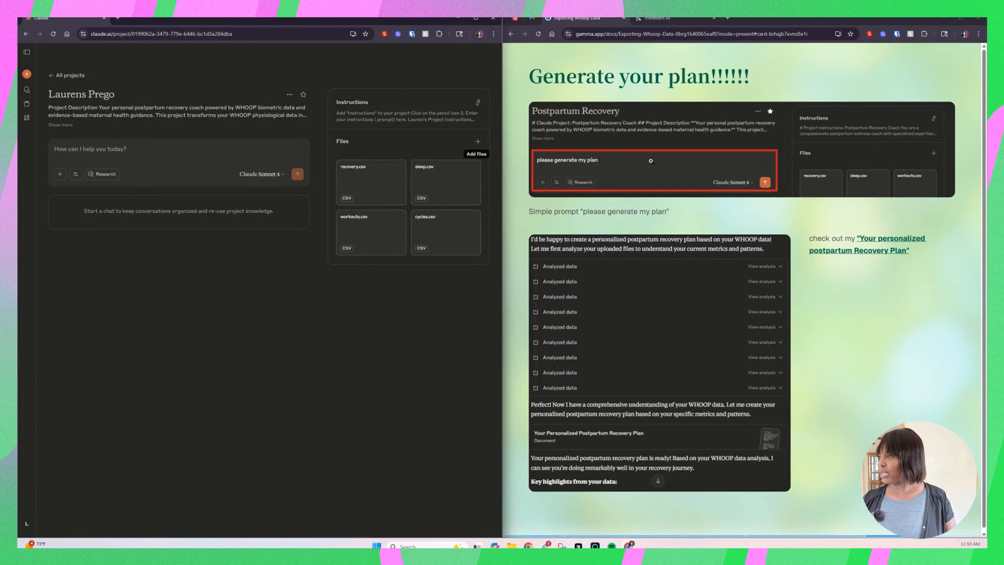
left_click(168, 153)
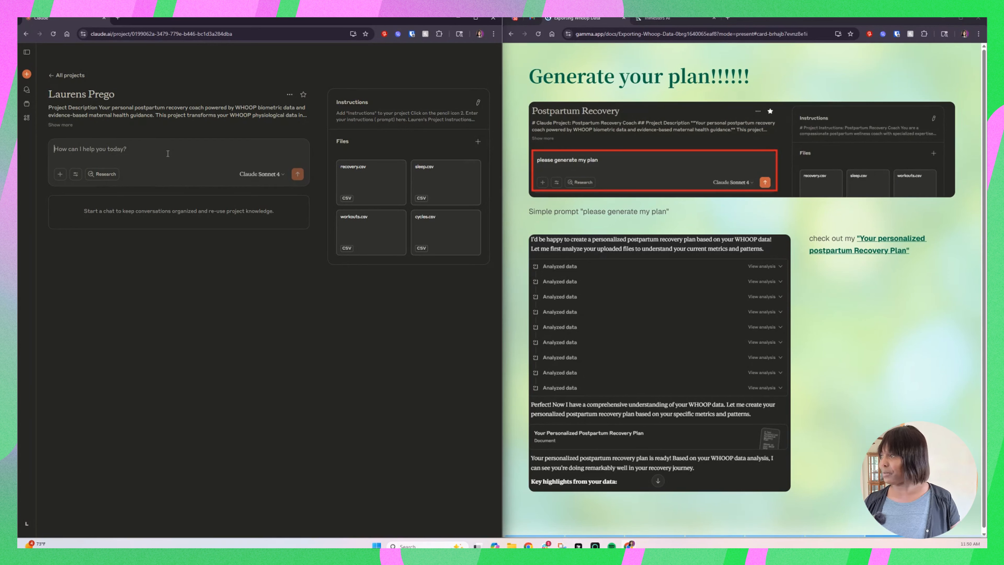
type("Pleas")
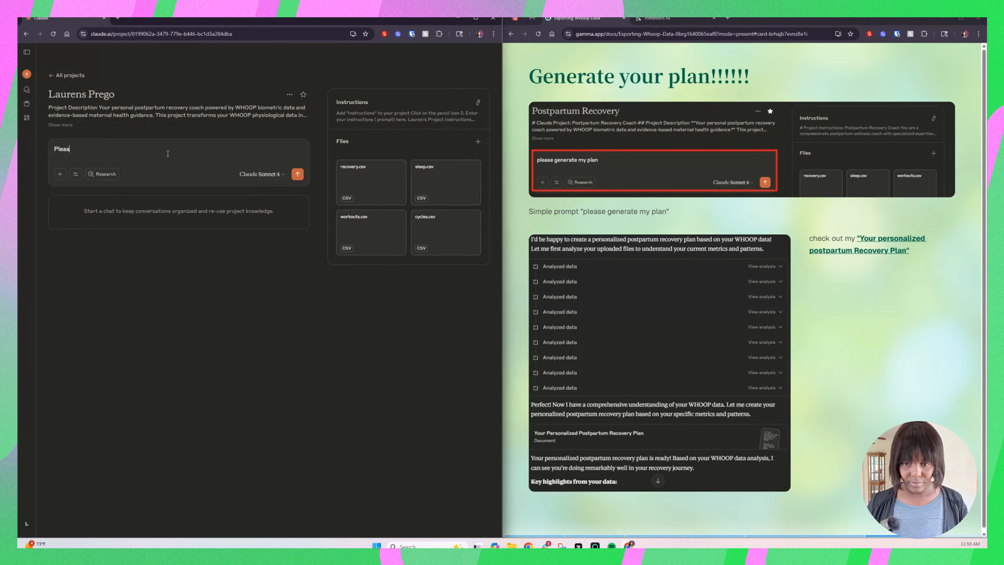
type("e genera")
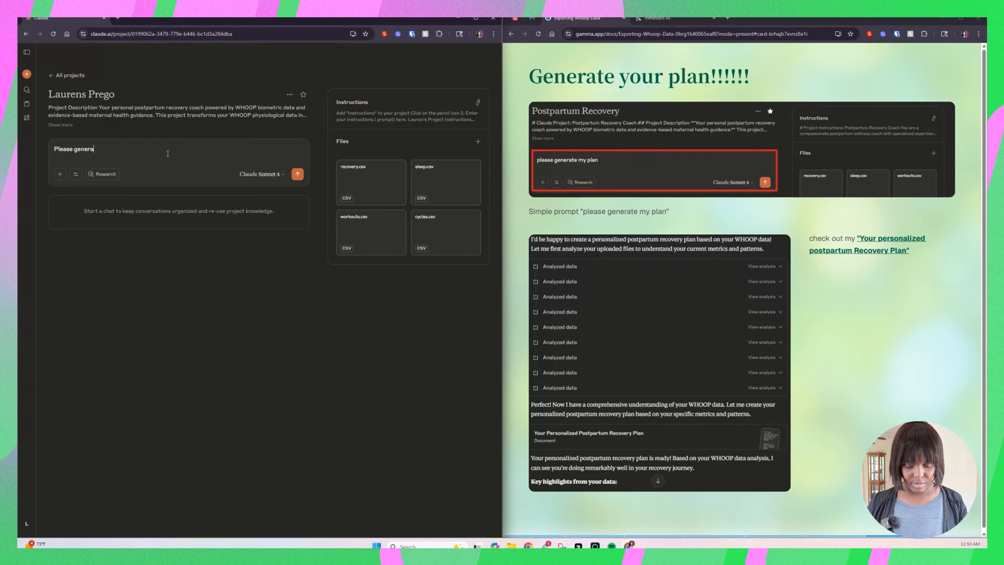
type("te ")
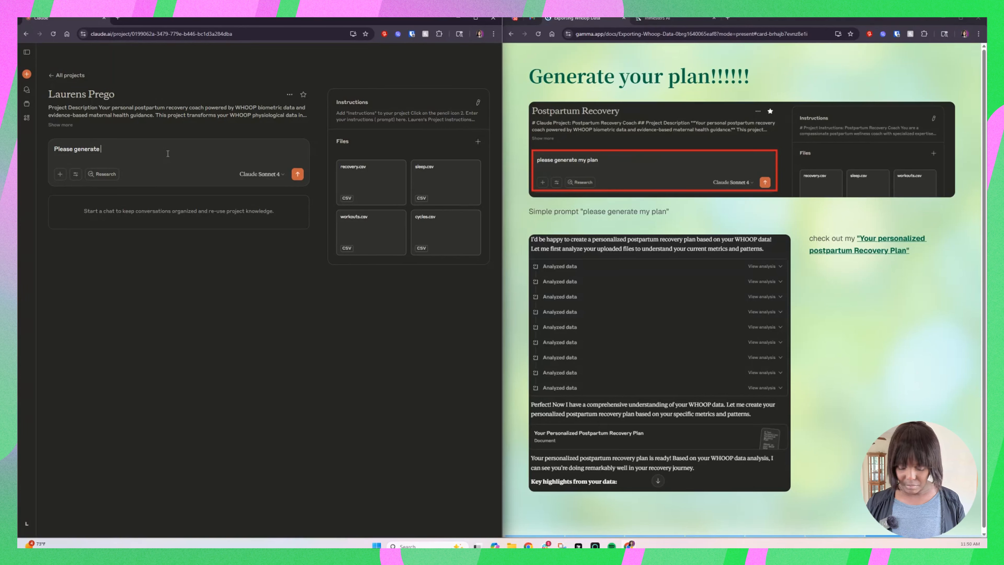
type("my plan")
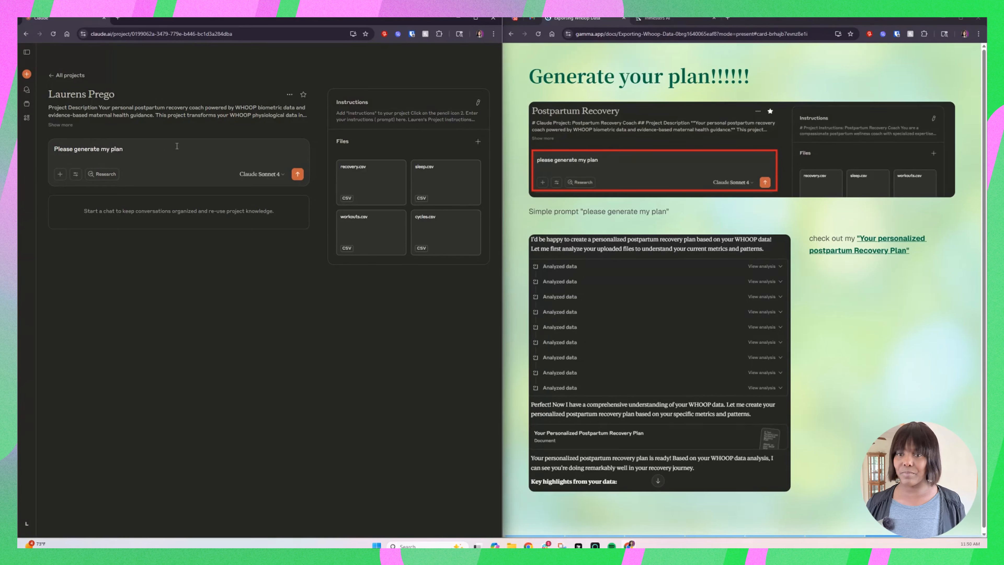
key("Return")
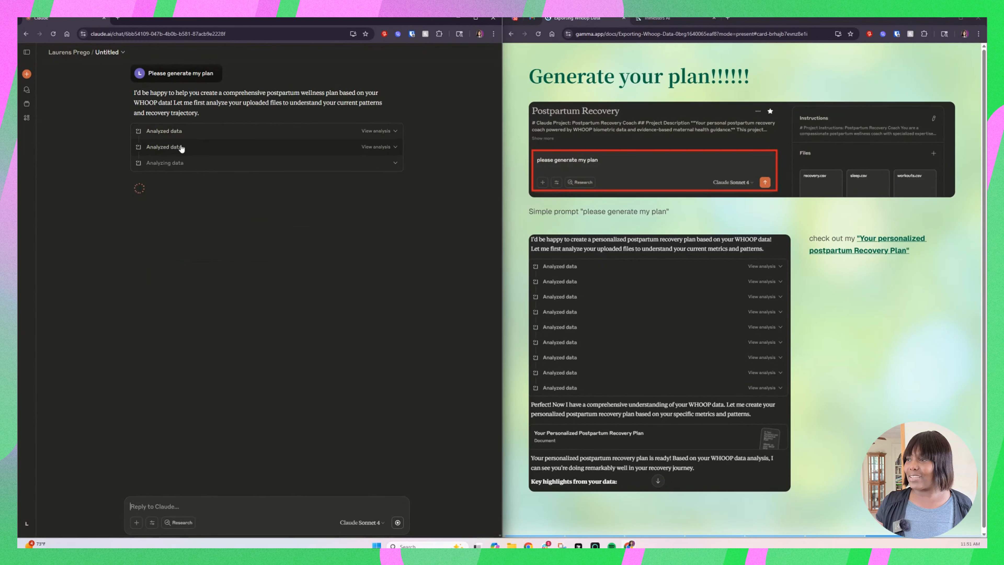
Step: Inspect the code behind the recovery and sleep data analyses in the chat response, and collapse the analysis details
left_click(397, 133)
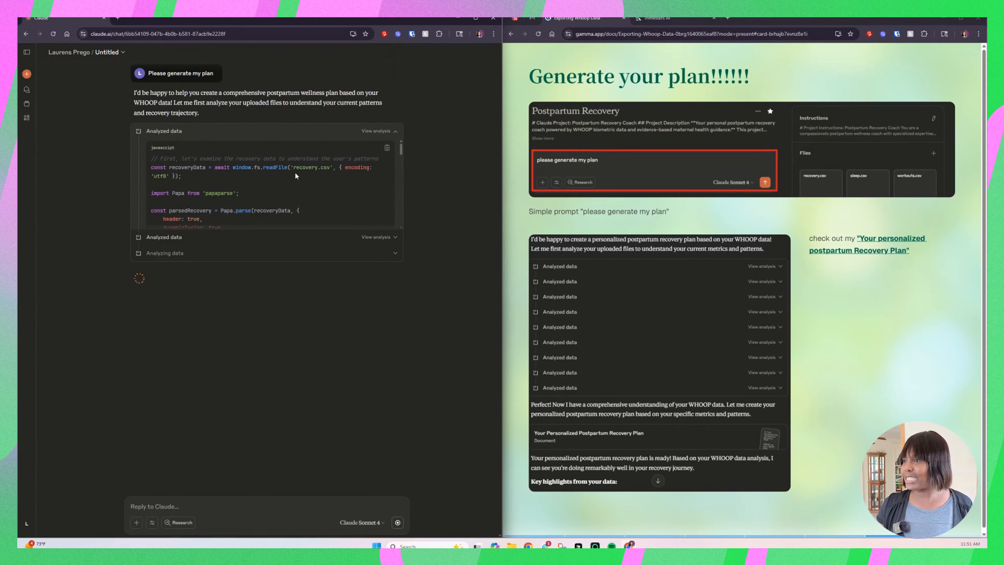
scroll(296, 176, "down", 1)
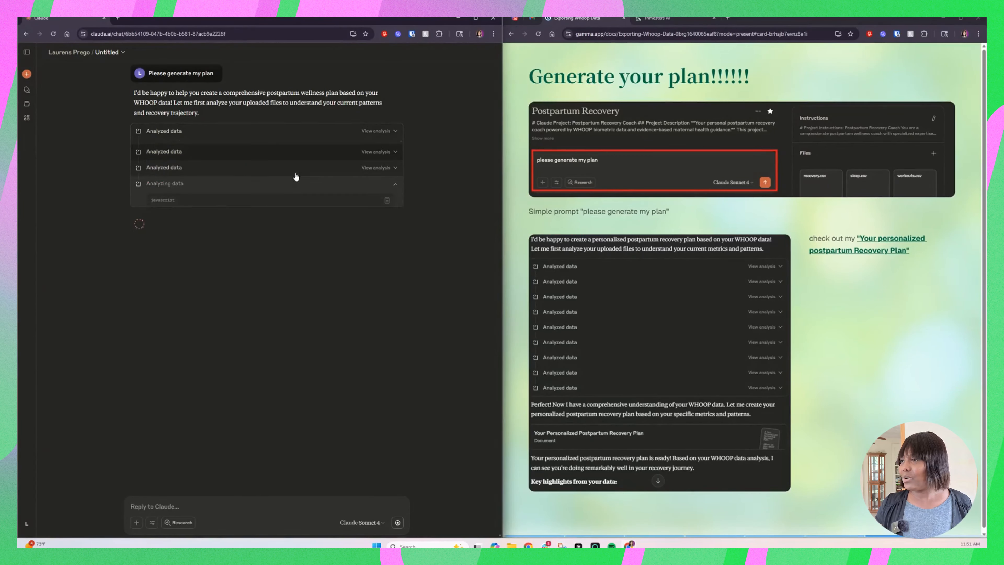
left_click(395, 163)
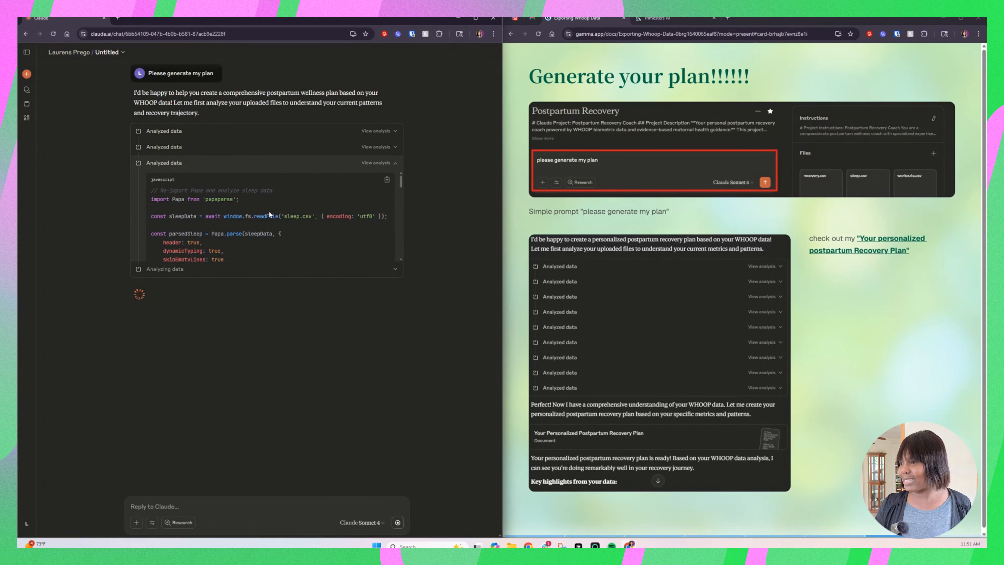
left_click(395, 163)
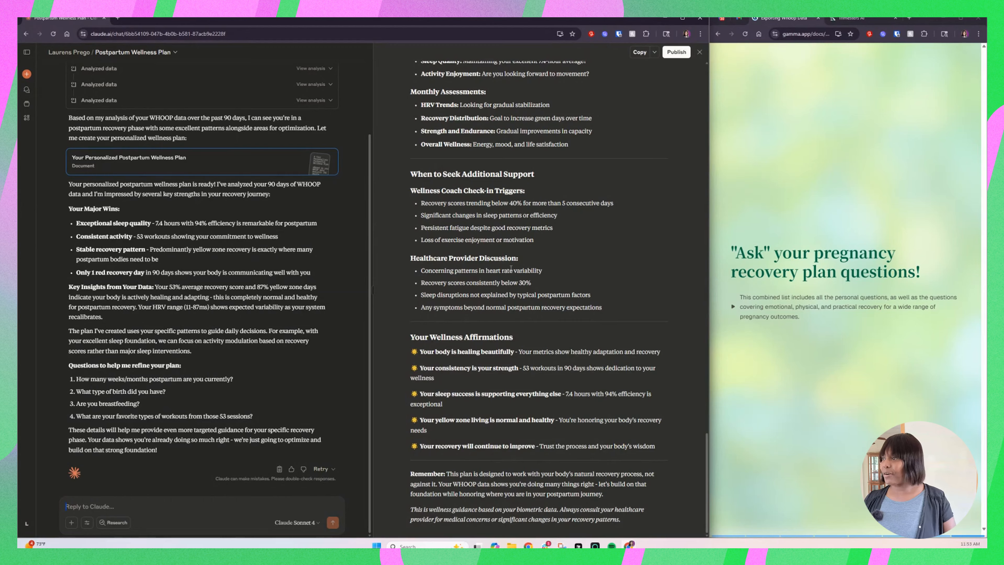
Step: Go back to the beginning of the generated wellness plan and widen the document by narrowing the chat beside it
scroll(513, 302, "up", 20)
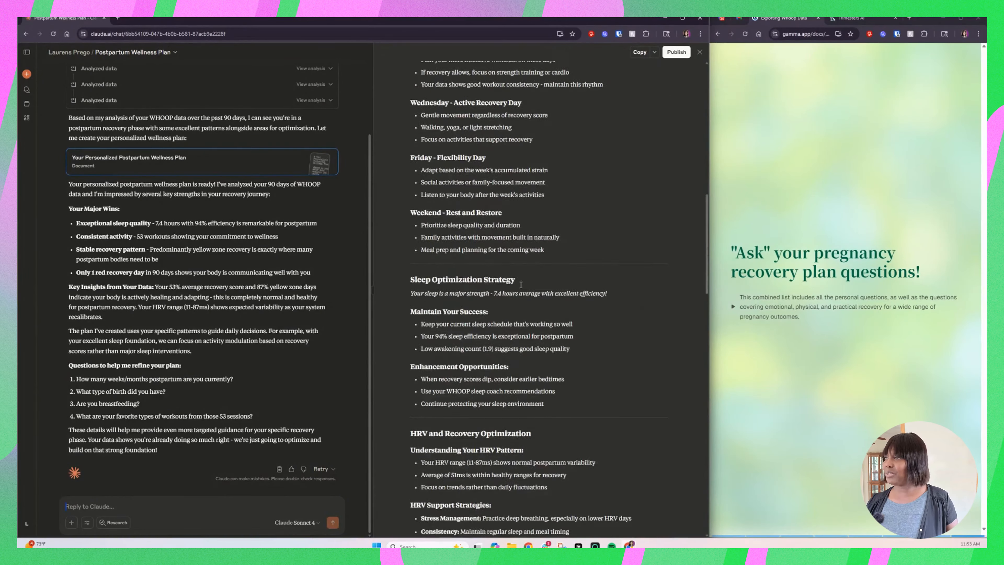
scroll(522, 285, "up", 10)
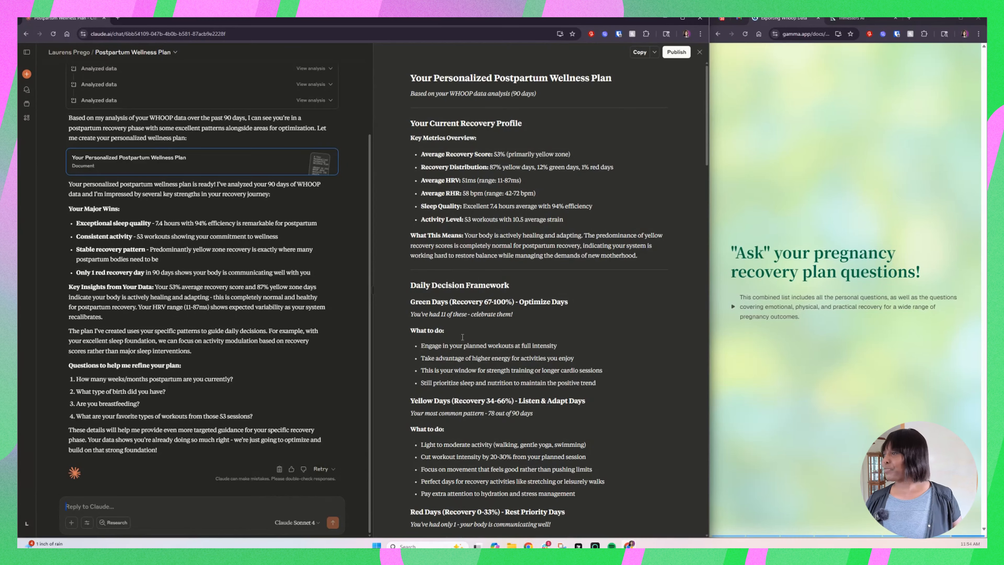
left_click_drag(374, 226, 143, 242)
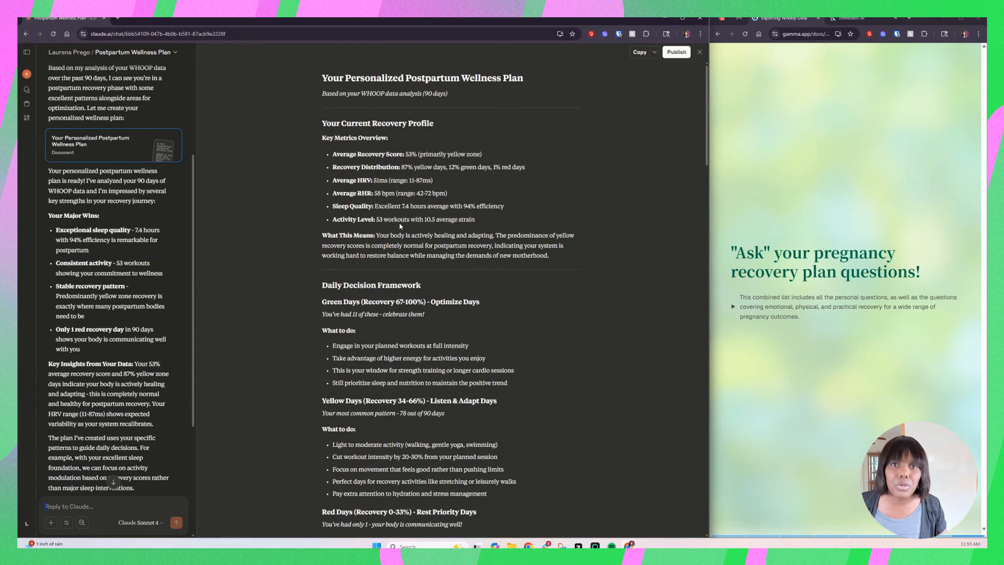
Step: Review the plan's current recovery profile, highlight the Daily Decision Framework heading, and read its green, yellow and red day guidance
scroll(399, 222, "down", 3)
scroll(399, 223, "up", 3)
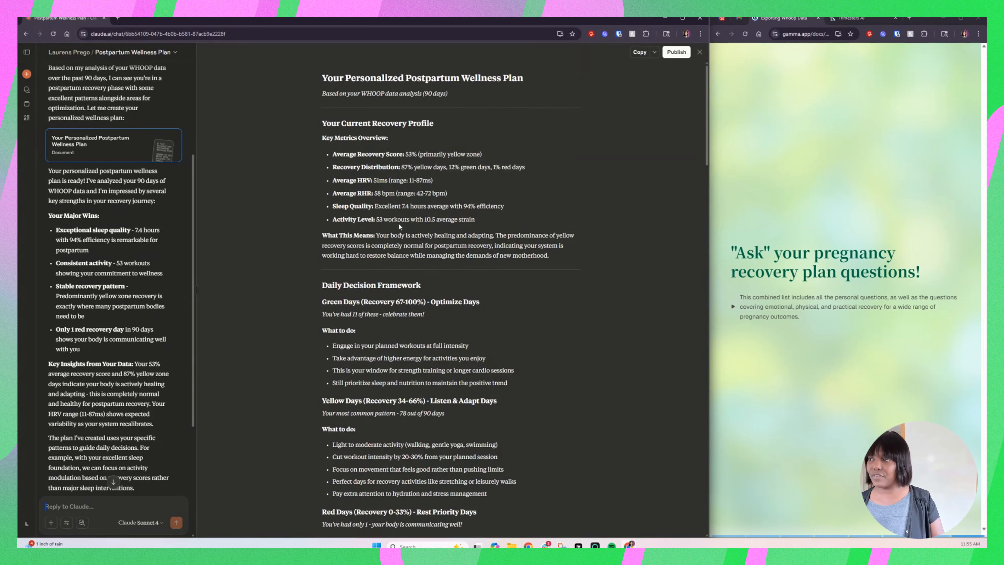
scroll(399, 224, "down", 1)
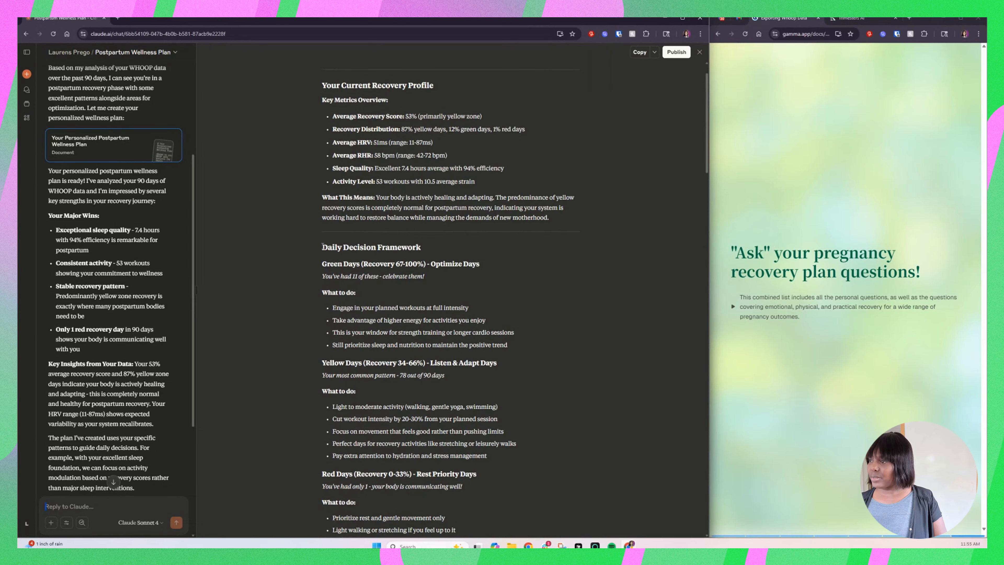
left_click_drag(323, 246, 421, 248)
scroll(323, 256, "down", 5)
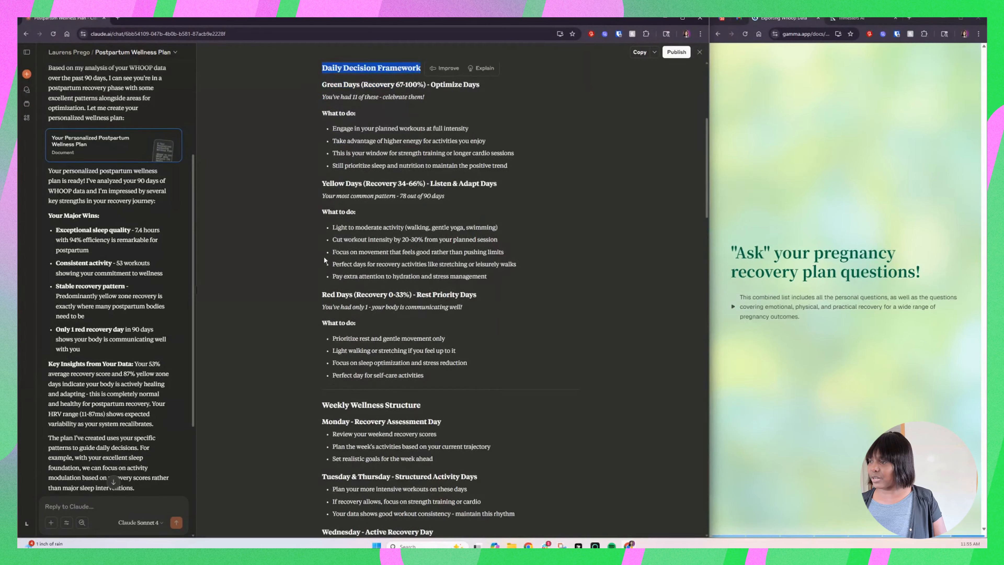
Step: Read the plan's weekly and sleep guidance, highlighting the Weekly Wellness Structure and Sleep Optimization Strategy headings
scroll(324, 256, "down", 4)
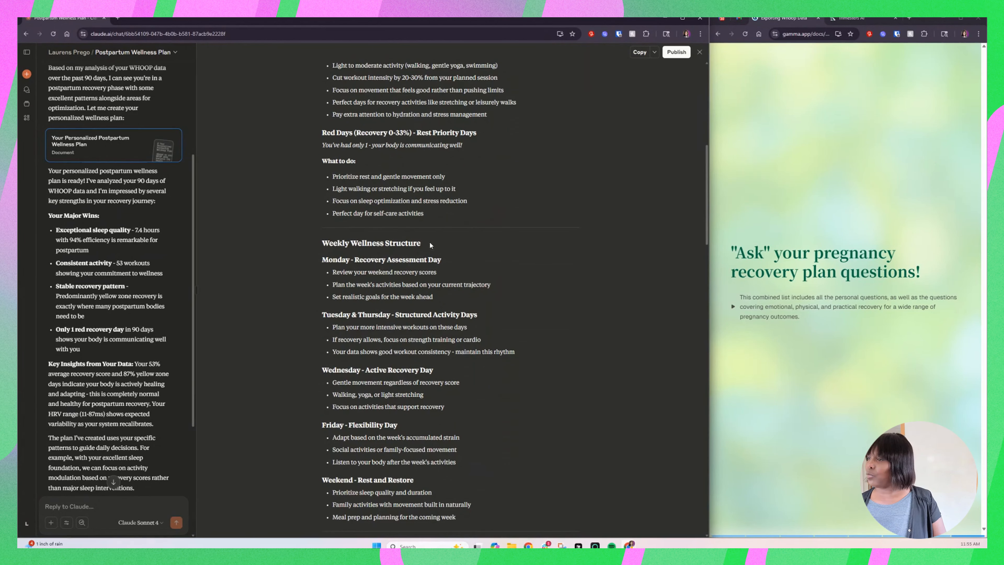
left_click_drag(346, 244, 321, 245)
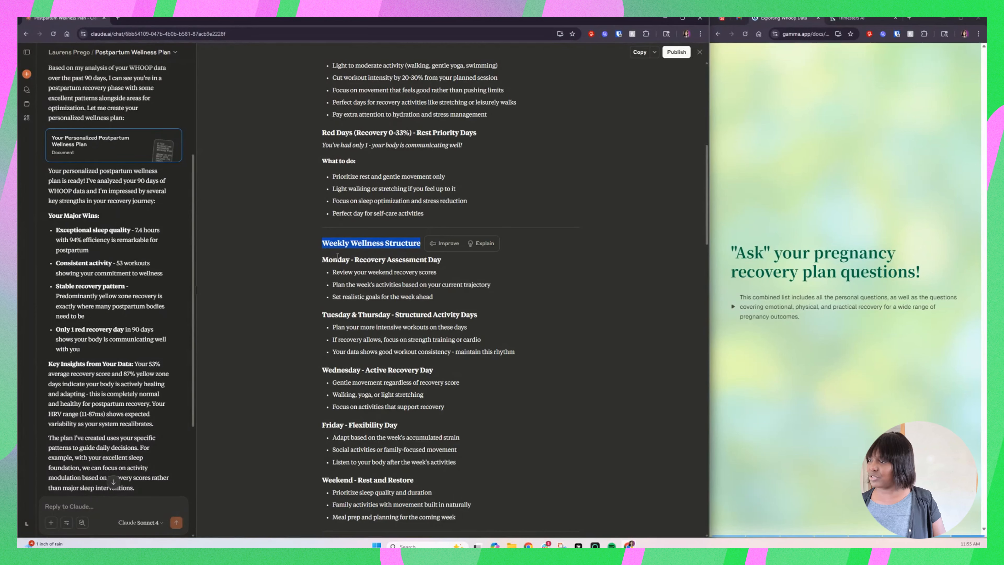
scroll(337, 255, "down", 9)
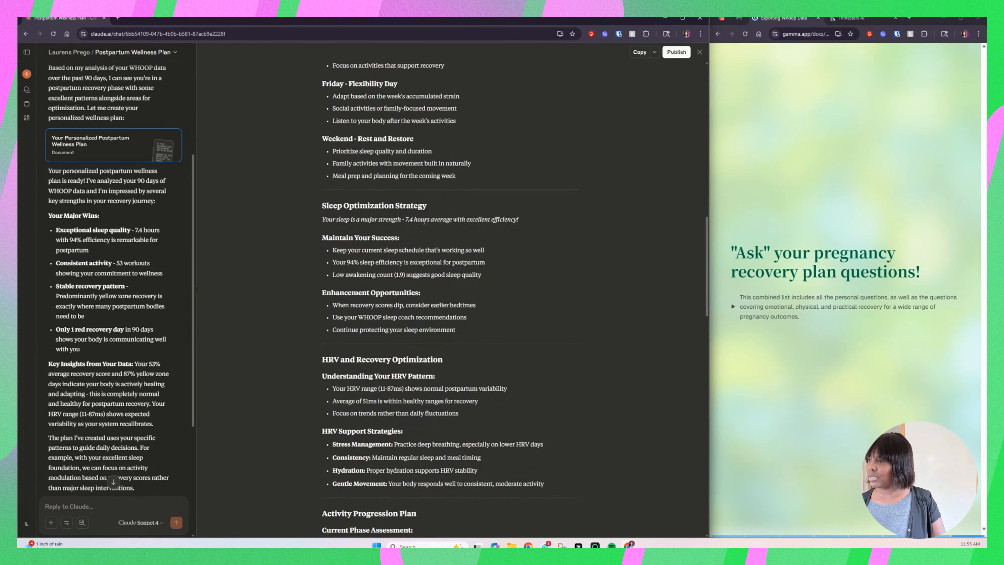
left_click_drag(429, 206, 323, 206)
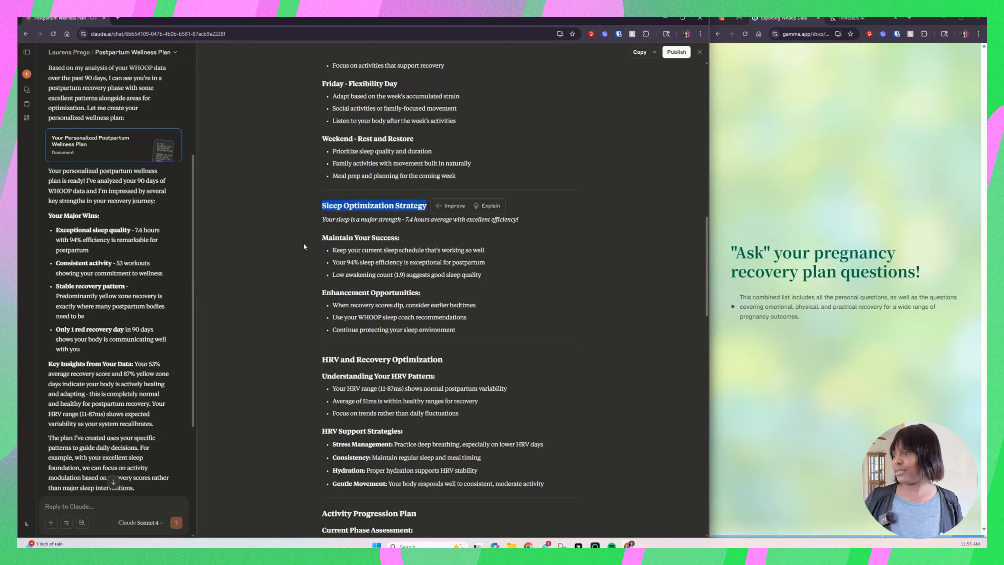
Step: Review the rest of the plan from HRV and Recovery Optimization through Your Wellness Affirmations, and return to its beginning
scroll(357, 204, "down", 5)
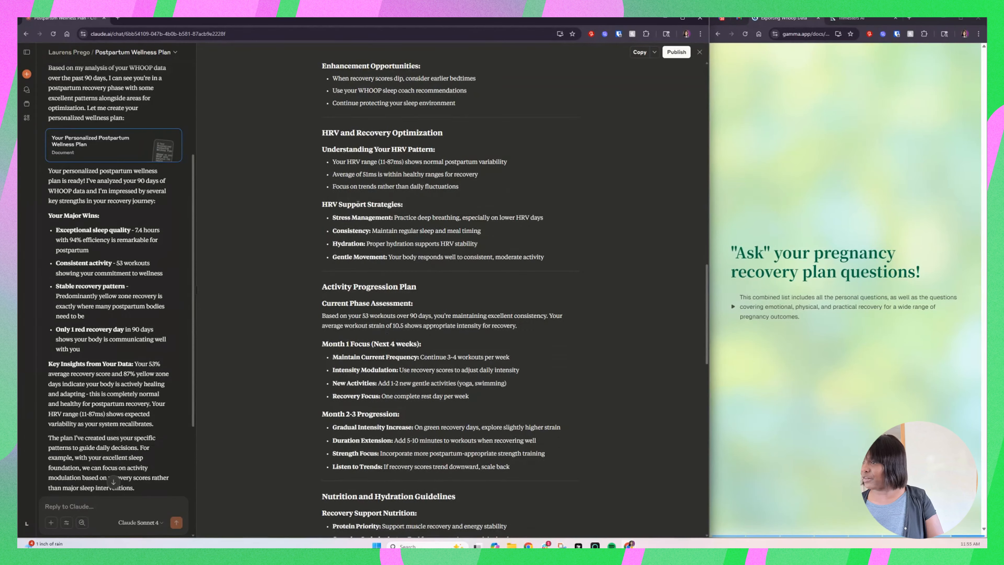
scroll(418, 173, "down", 4)
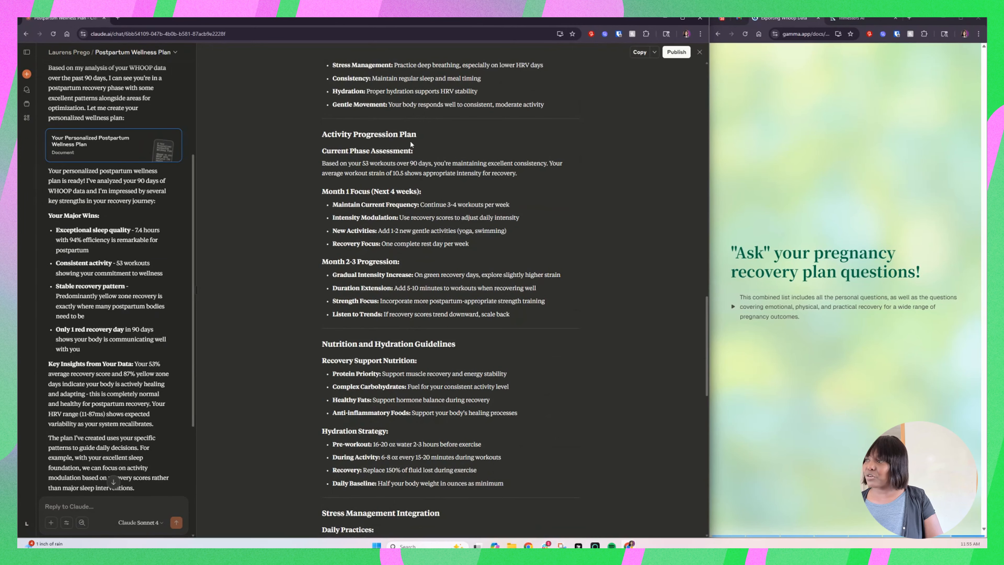
scroll(416, 168, "down", 3)
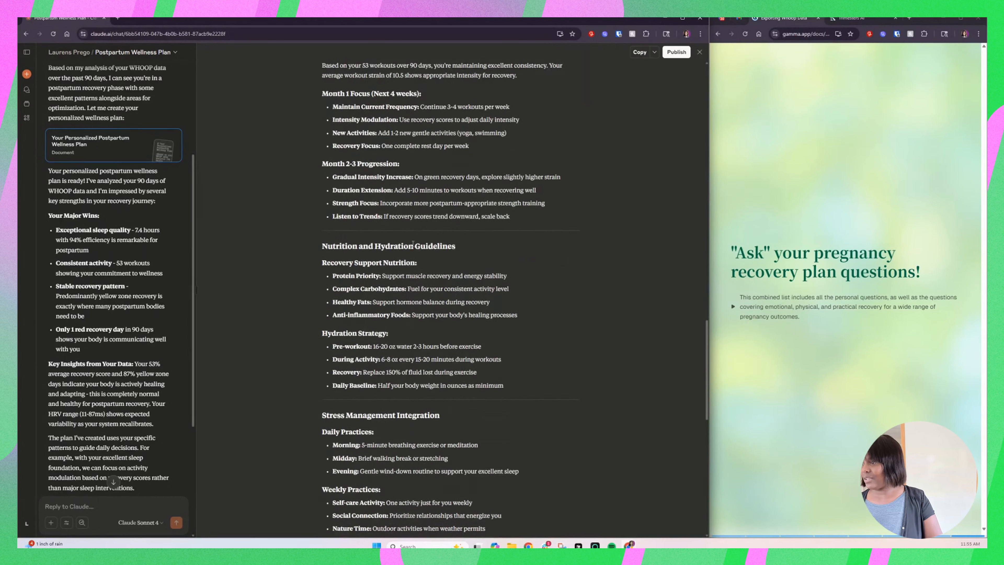
scroll(450, 238, "down", 3)
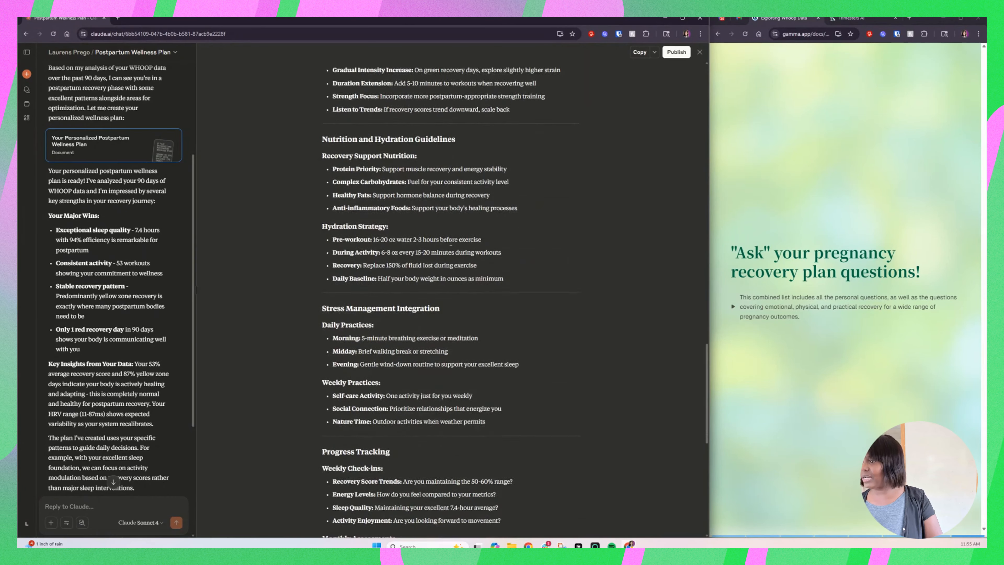
scroll(424, 288, "down", 11)
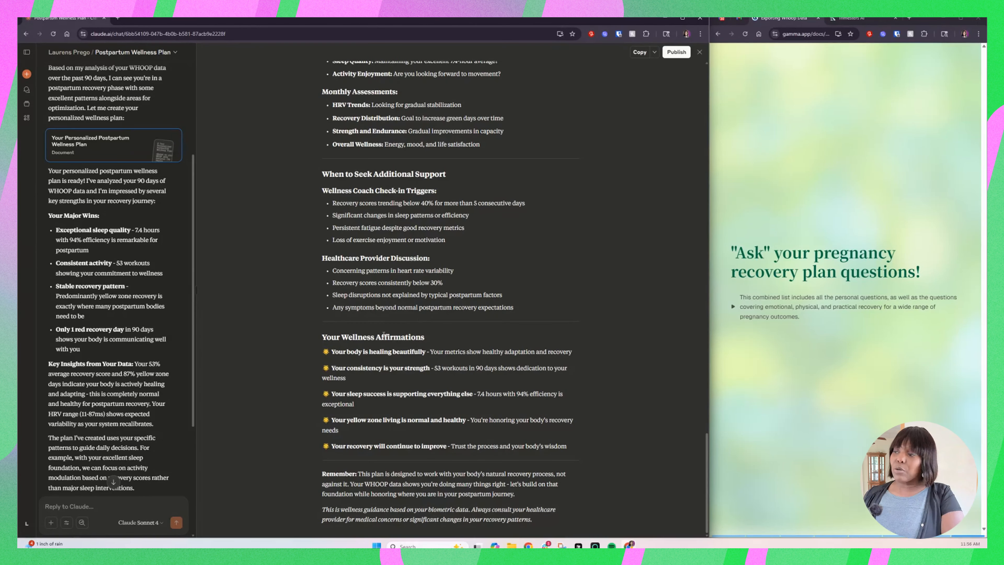
scroll(447, 333, "up", 7)
scroll(446, 334, "up", 20)
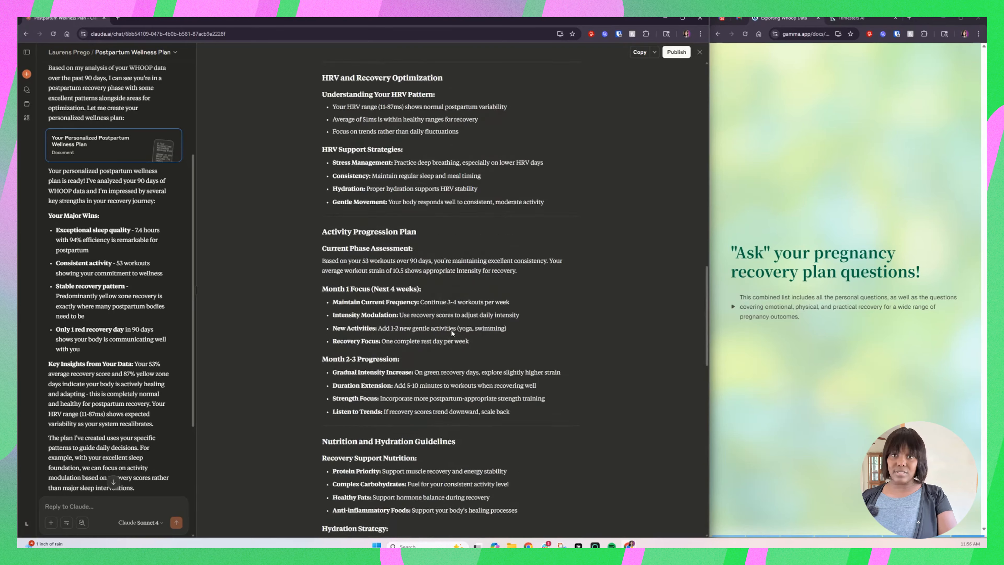
scroll(452, 334, "up", 10)
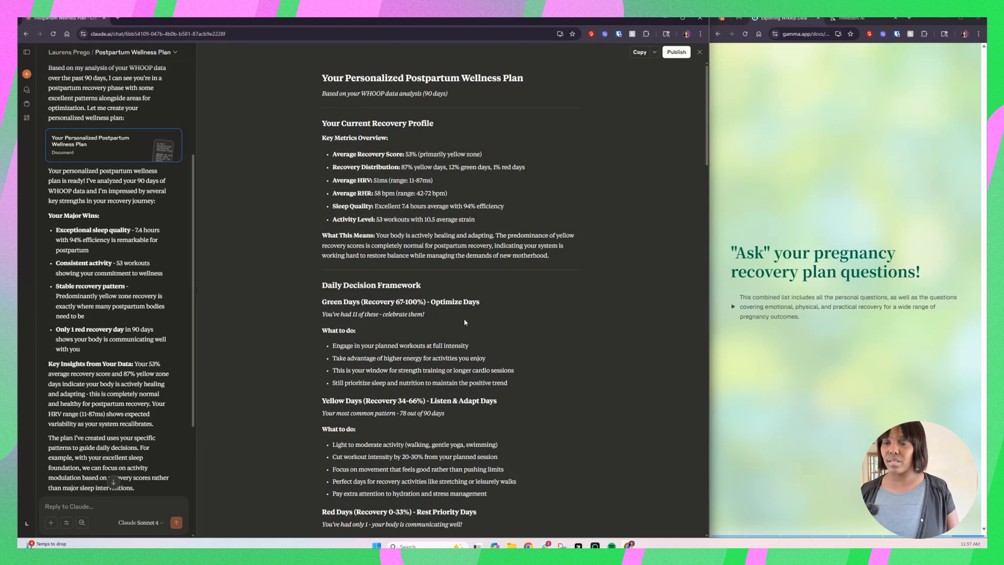
Step: Widen the Gamma guide window beside the plan and expand the list of pregnancy recovery plan questions
left_click_drag(709, 168, 415, 168)
left_click_drag(414, 220, 381, 222)
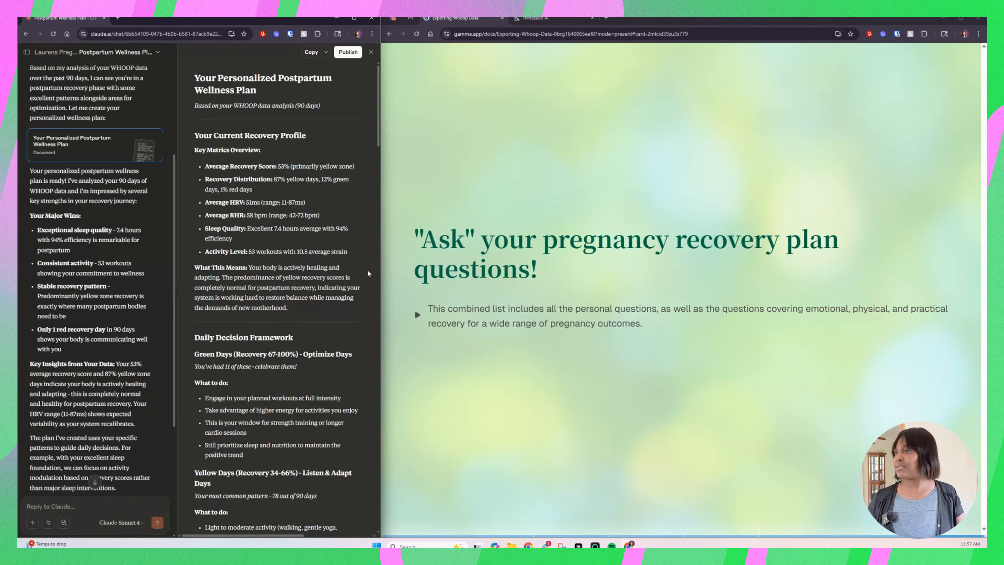
left_click(416, 317)
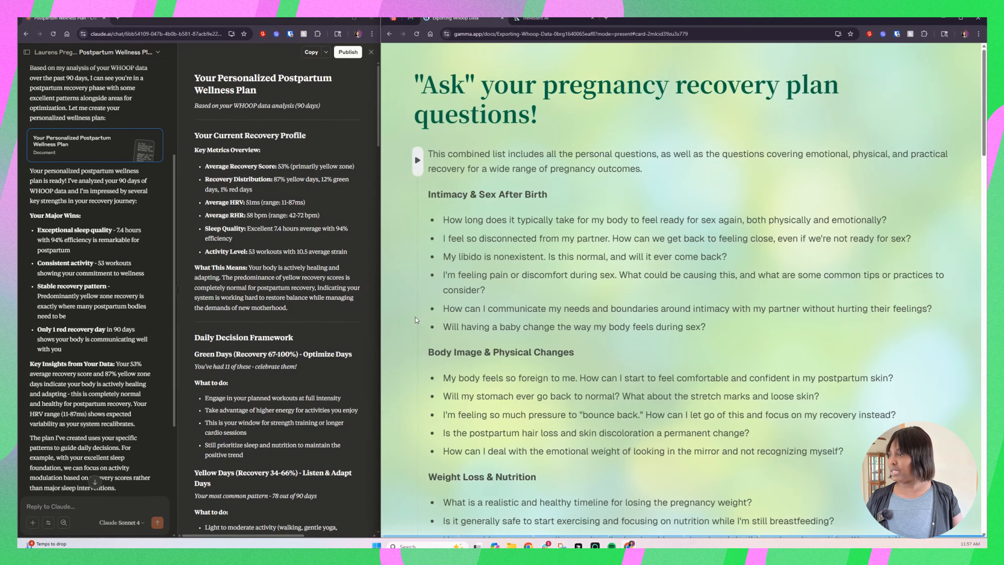
Step: Copy "How do I deal with hemorrhoids or constipation after birth?" from the guide's Physical Recovery & Health questions and send it in the Claude chat
scroll(519, 307, "down", 2)
scroll(519, 307, "down", 4)
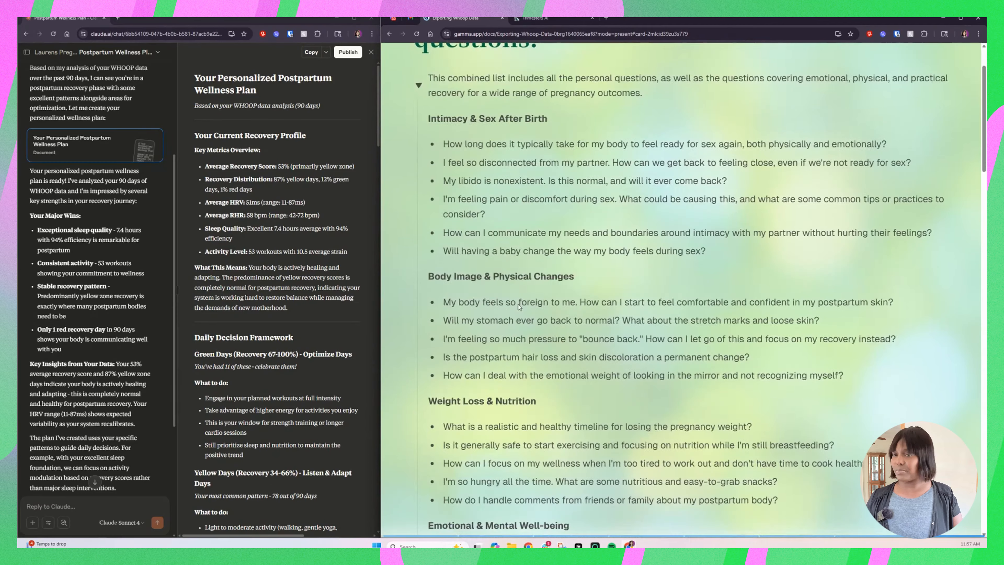
scroll(520, 304, "down", 15)
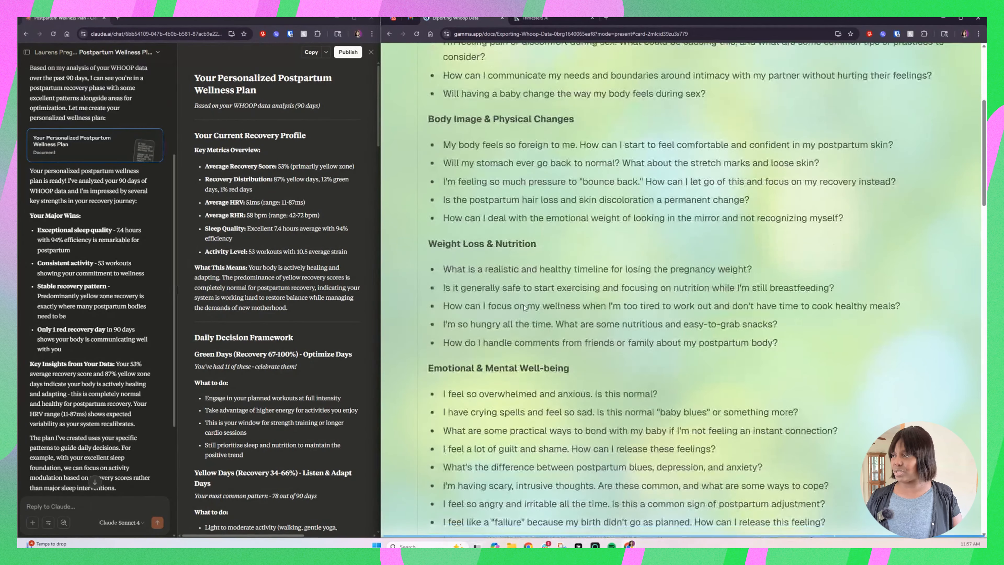
scroll(536, 309, "down", 4)
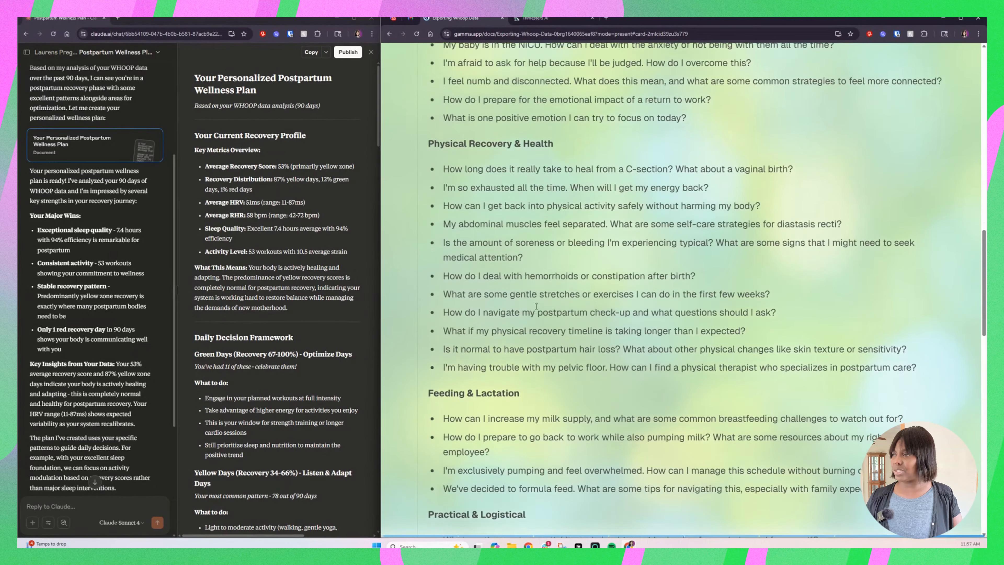
scroll(538, 309, "down", 13)
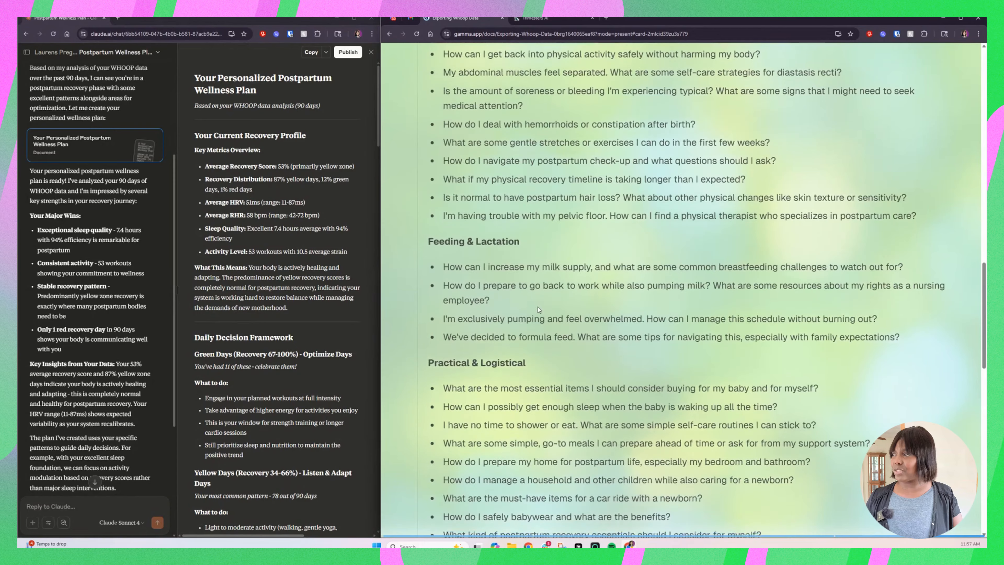
scroll(540, 306, "up", 11)
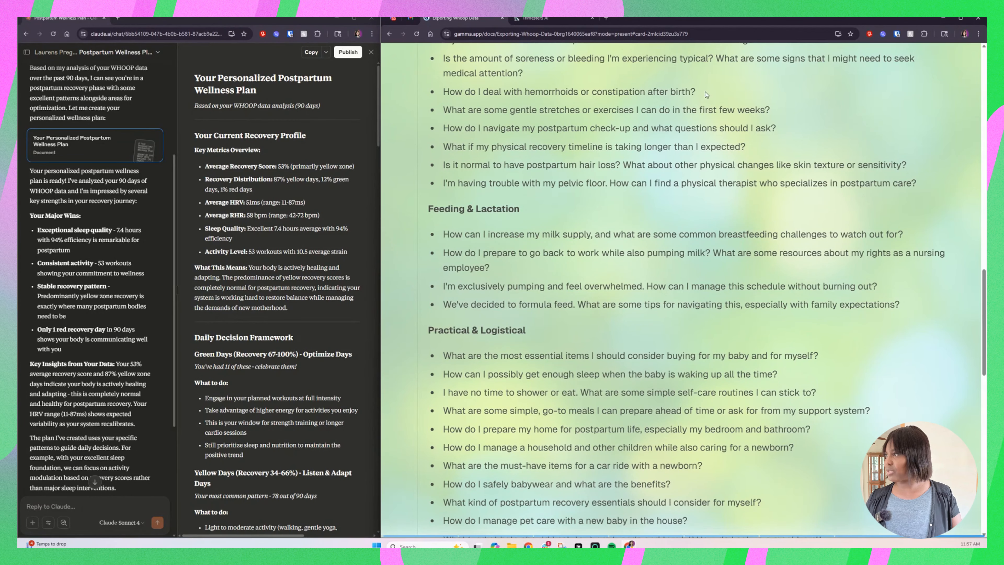
left_click_drag(699, 94, 456, 91)
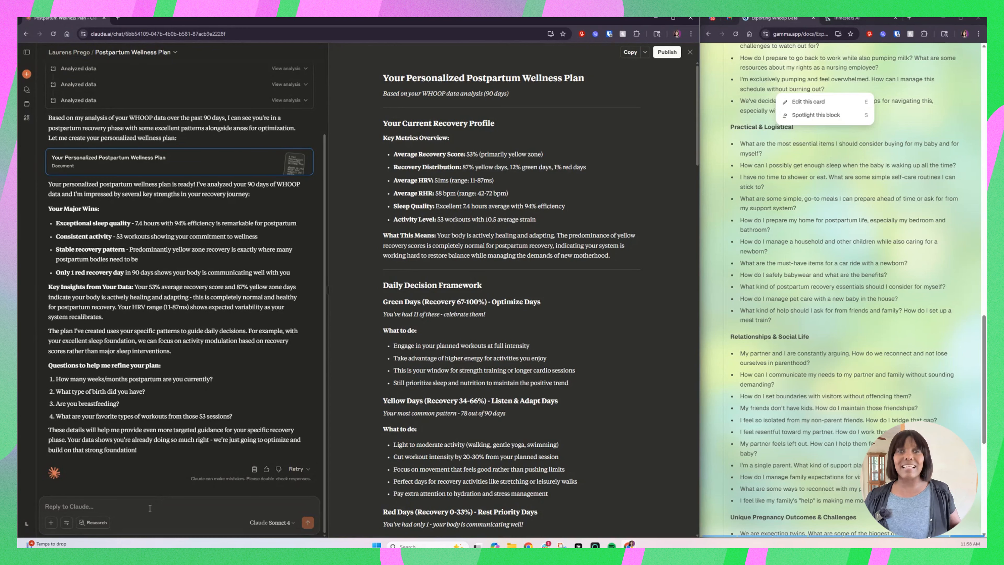
right_click(150, 508)
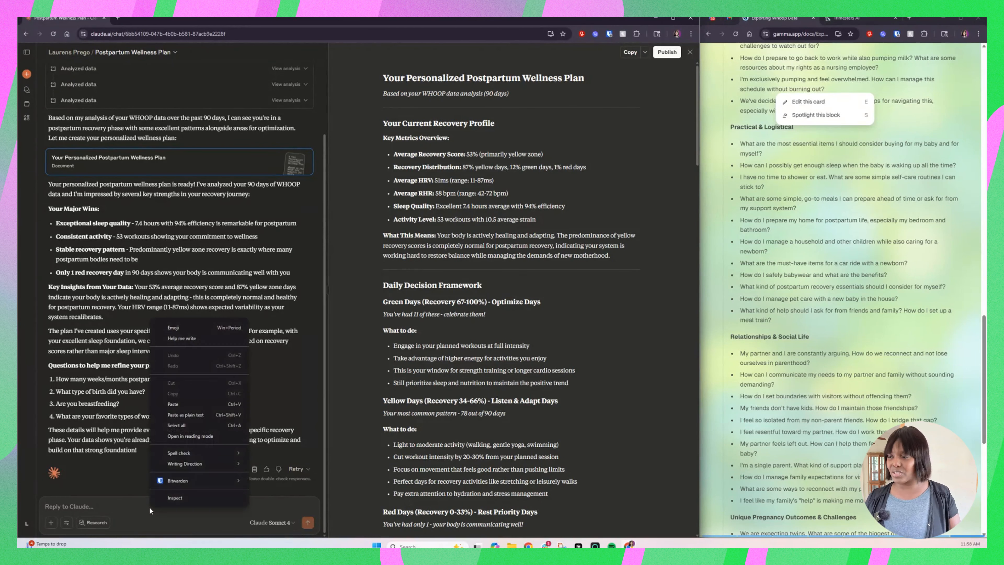
left_click(180, 403)
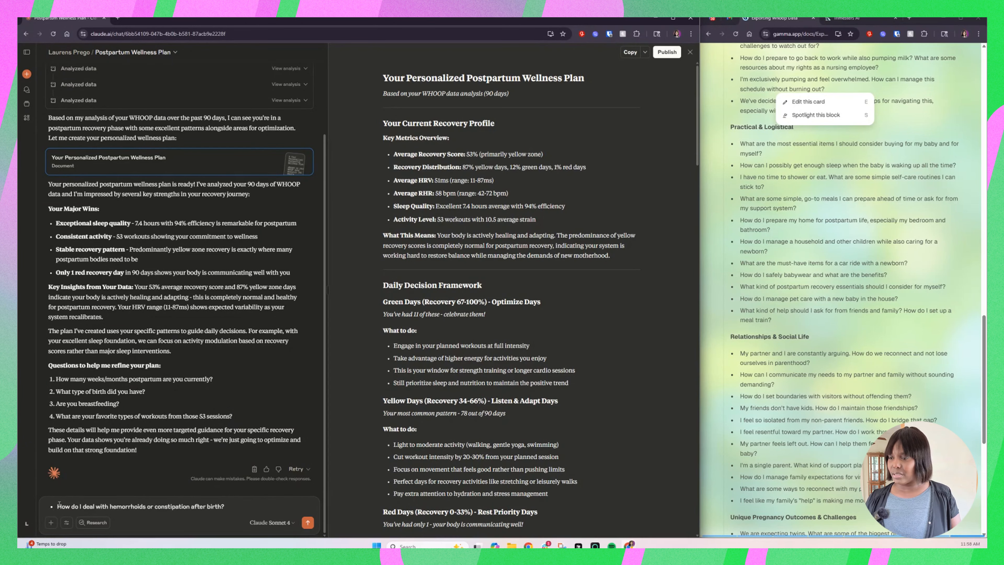
key("Return")
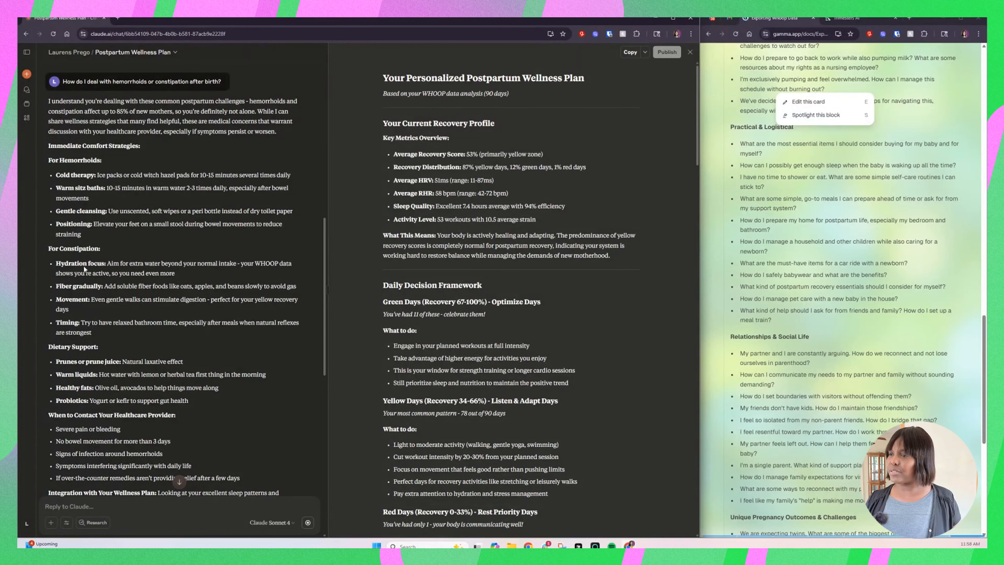
Step: Read the hemorrhoids and constipation answer, highlighting the reasons to contact a healthcare provider and the opening of Integration with Your Wellness Plan
scroll(118, 411, "down", 2)
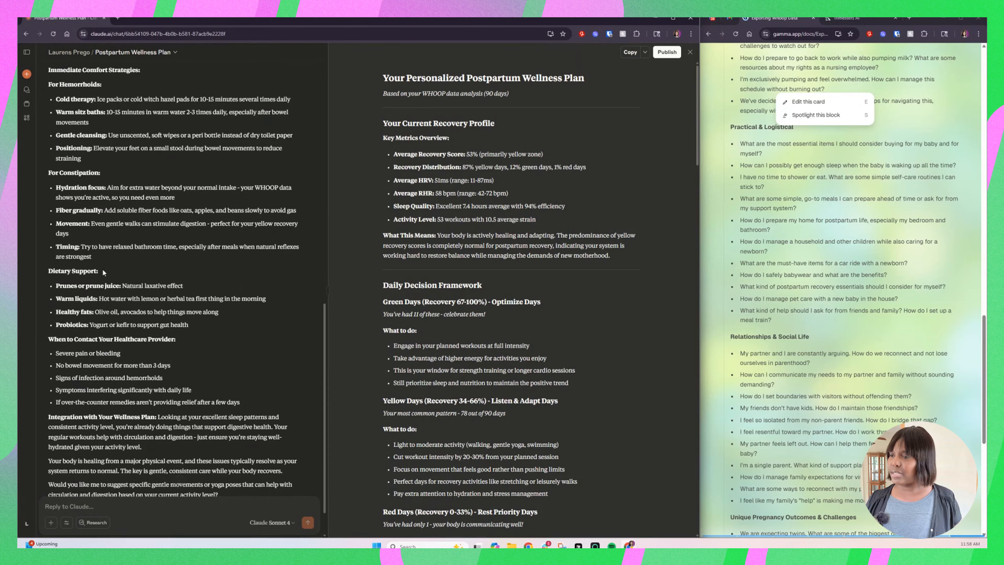
scroll(223, 357, "down", 1)
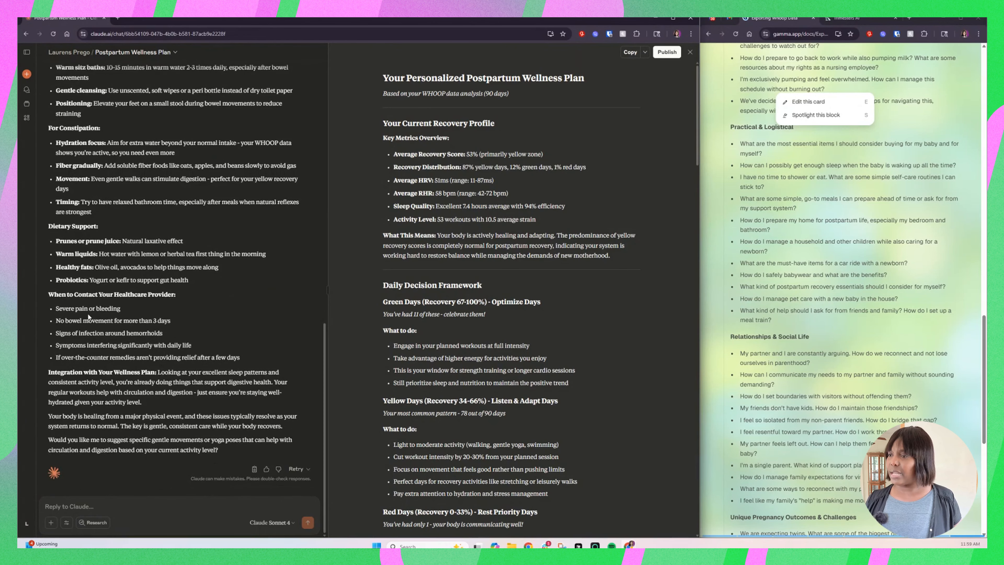
left_click_drag(54, 308, 238, 358)
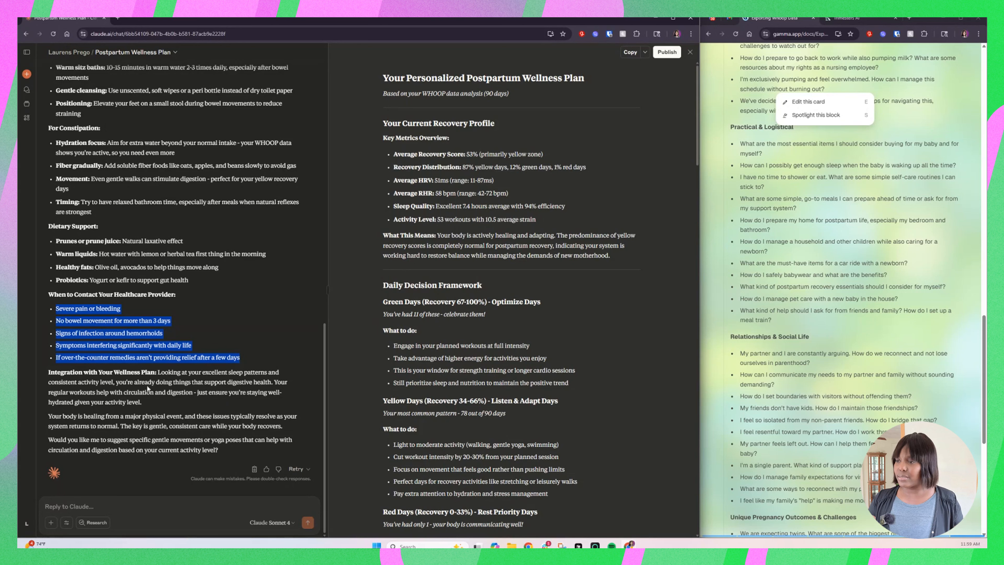
left_click_drag(157, 373, 115, 390)
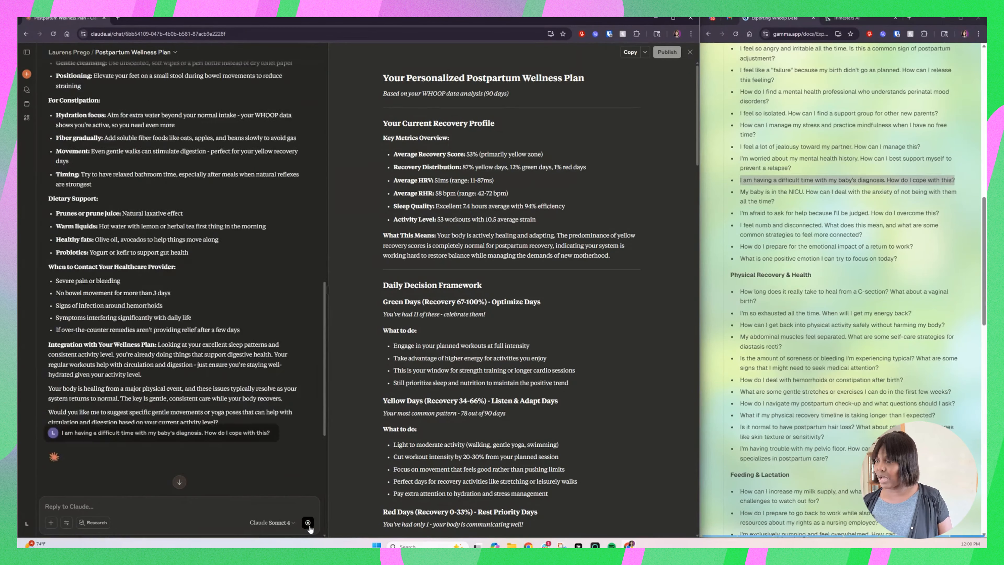
Step: Ask Claude "I am having a difficult time with my baby's diagnosis. How do I cope with this?" and widen the chat beside the document
left_click(307, 523)
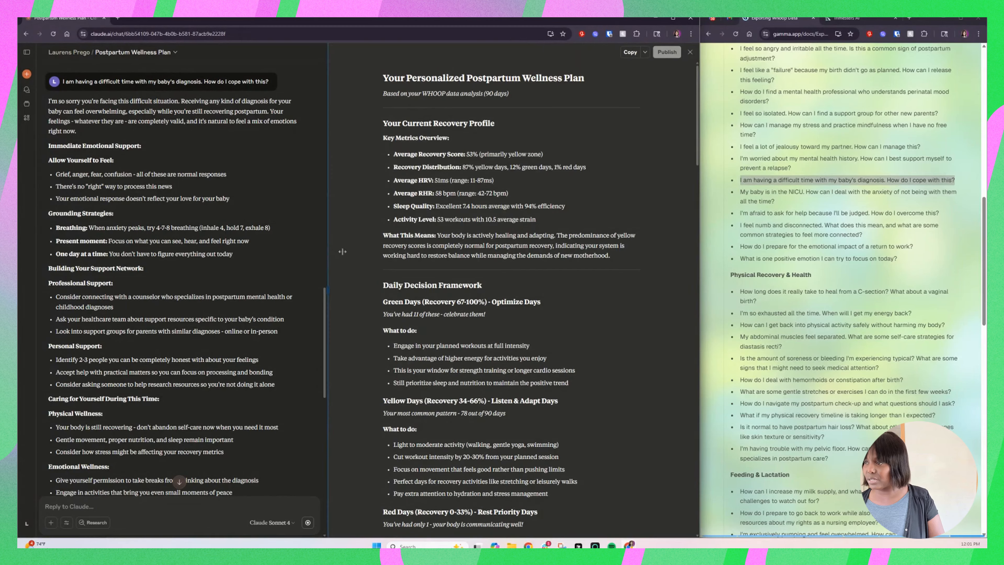
left_click_drag(327, 253, 463, 250)
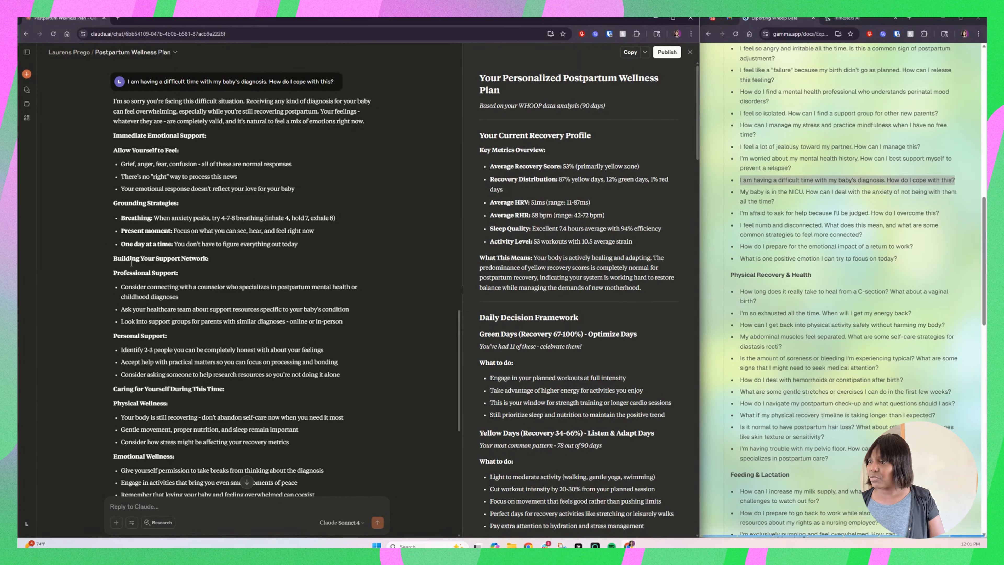
Step: Read through the coping answer to its end and highlight the Immediate Crisis Support section with its contact list
scroll(193, 313, "down", 7)
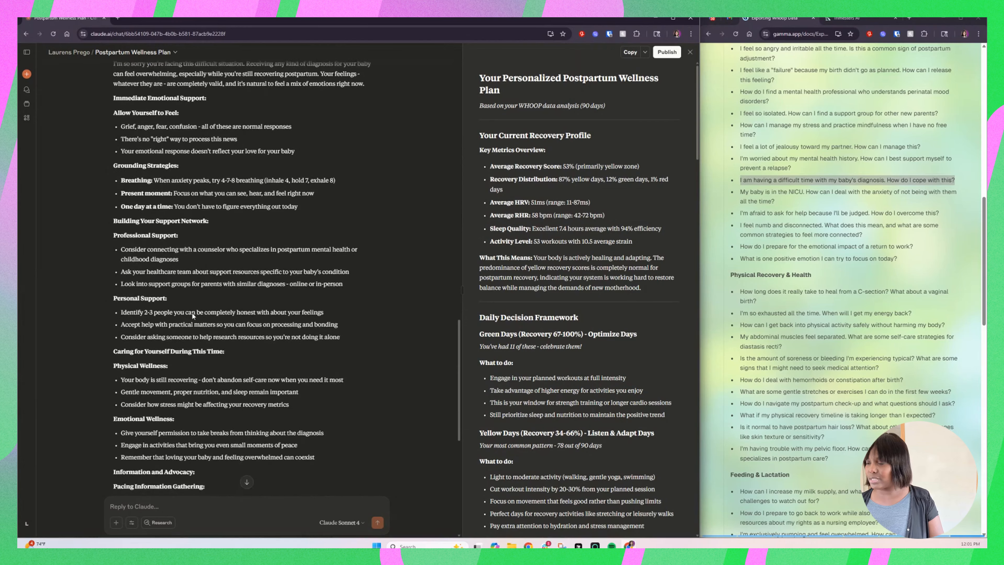
scroll(192, 312, "down", 4)
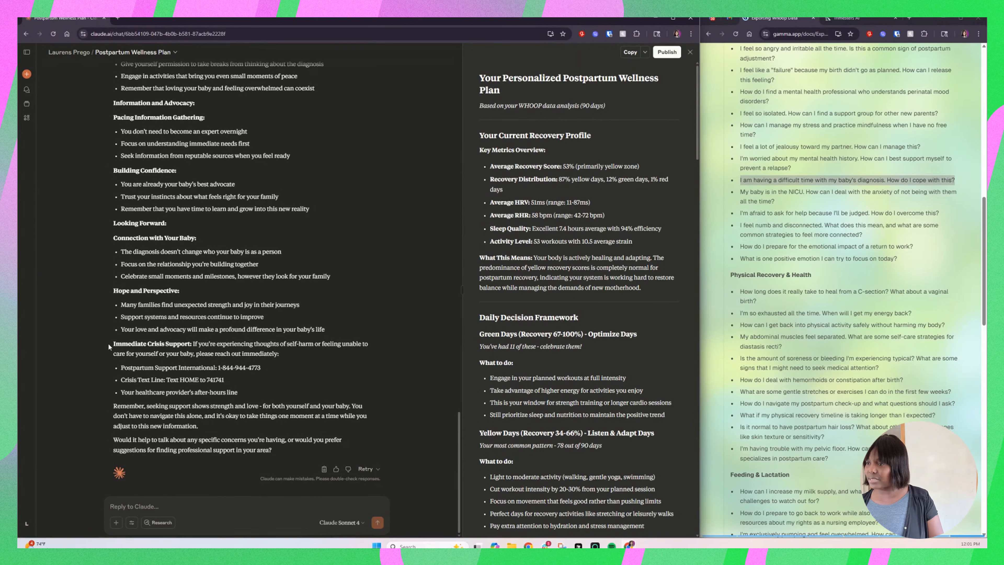
left_click_drag(113, 343, 257, 394)
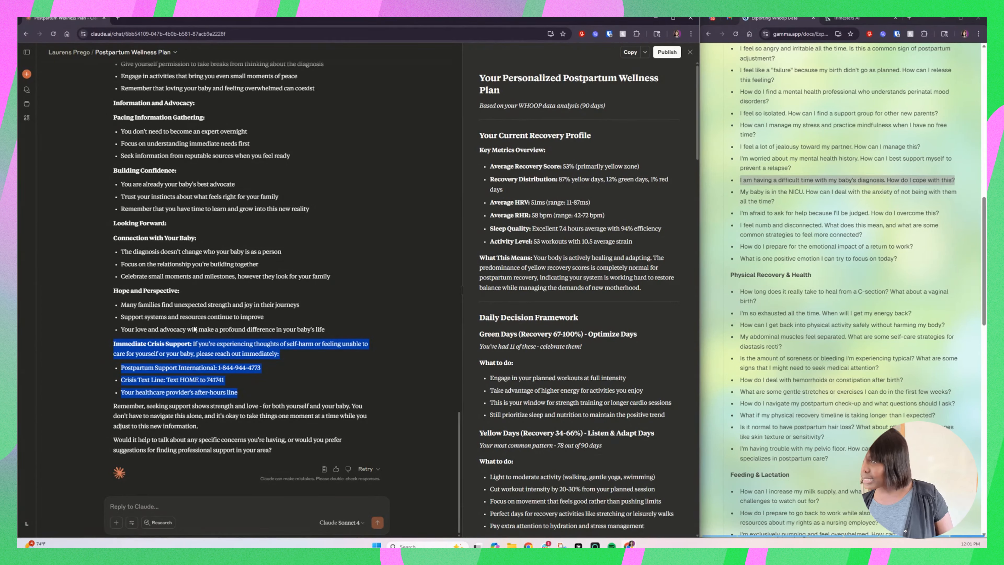
Step: Go back to Physical Wellness in the answer, highlight "Consider how stress might be affecting your recovery metrics", and clear the highlight
scroll(195, 328, "up", 3)
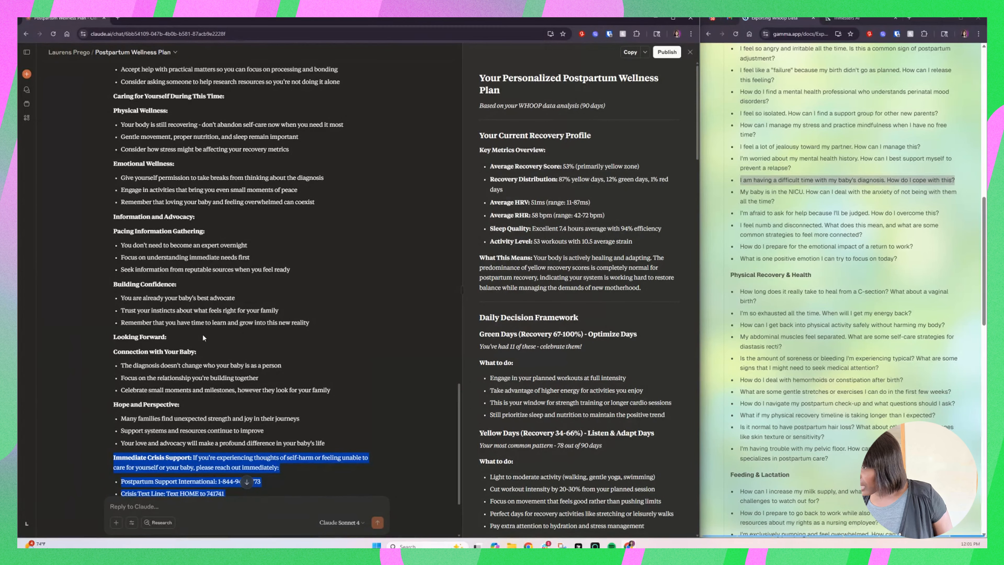
scroll(203, 334, "up", 1)
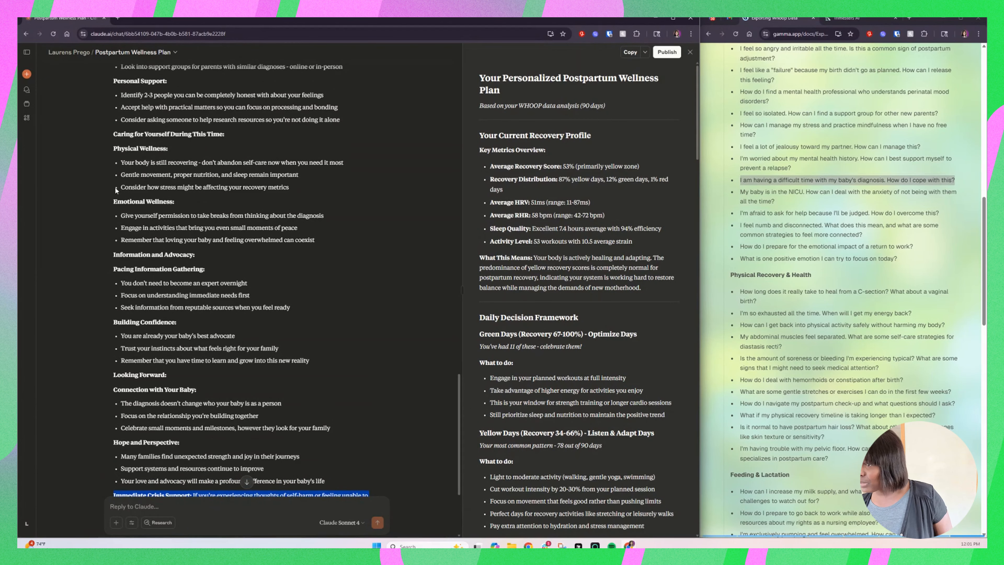
left_click_drag(122, 188, 203, 195)
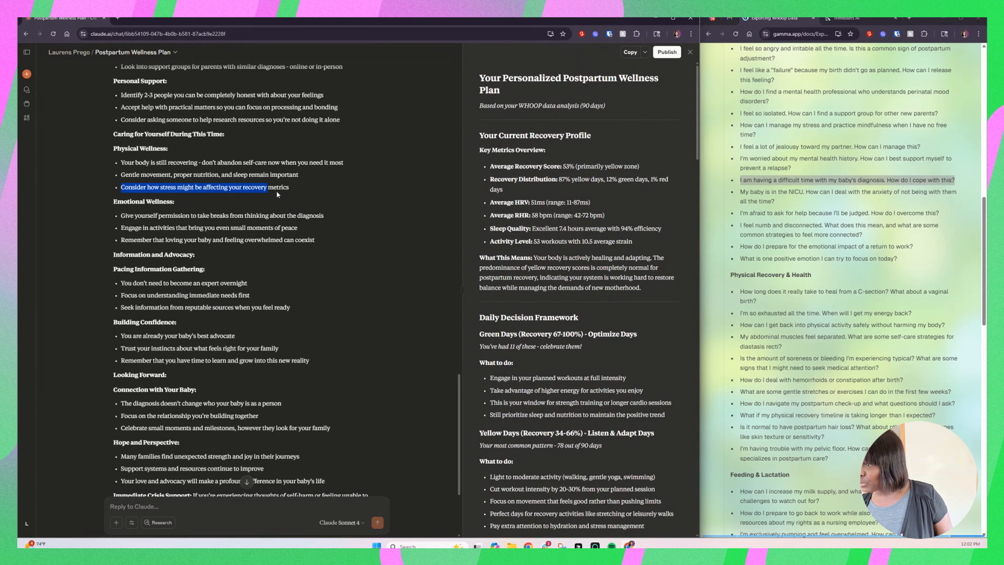
left_click(122, 361)
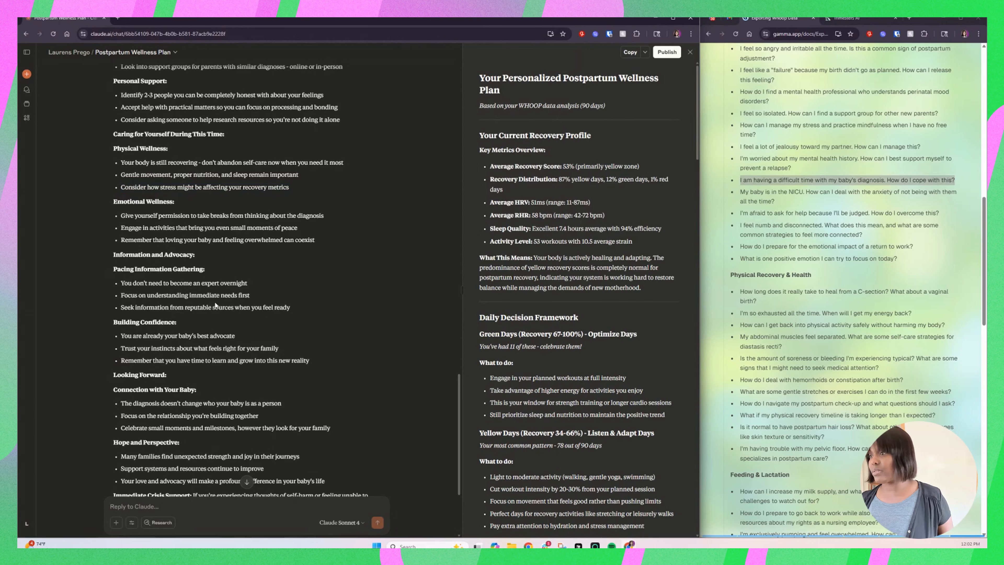
Step: Ask Claude the guide's question "How long does it typically take for my body to feel ready for sex again, both physically and emotionally?"
scroll(218, 301, "down", 4)
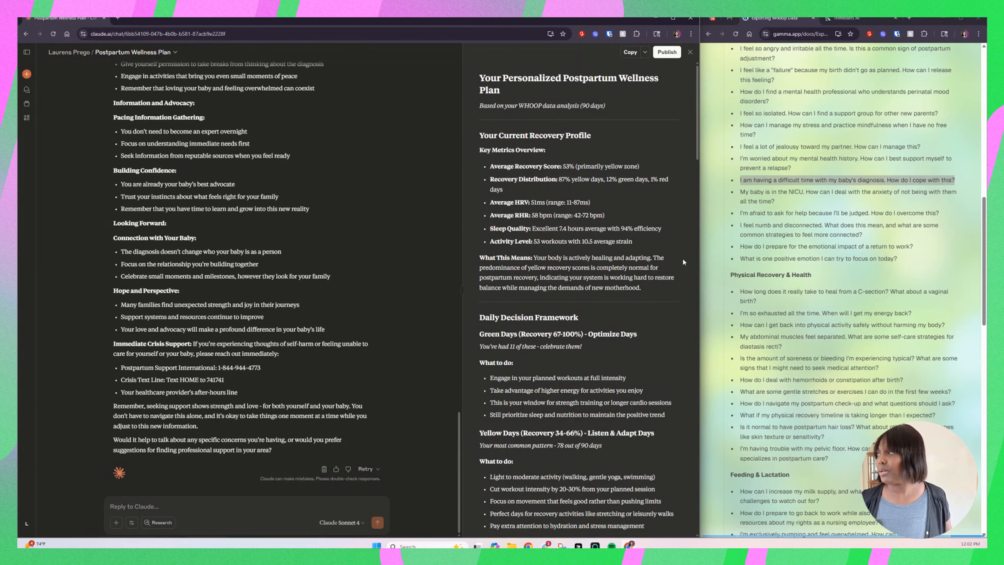
scroll(889, 228, "up", 10)
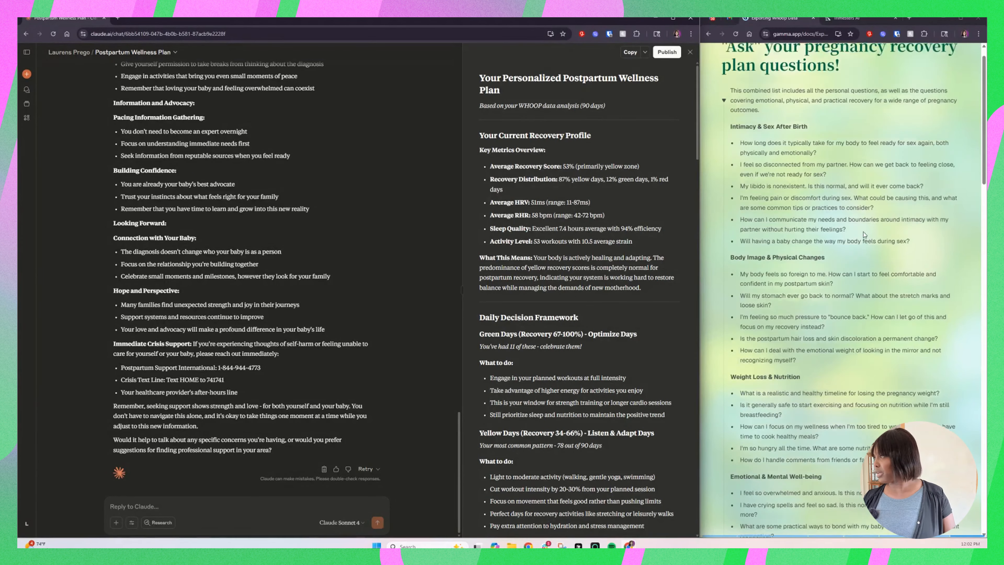
left_click_drag(819, 178, 739, 170)
key("ctrl+c")
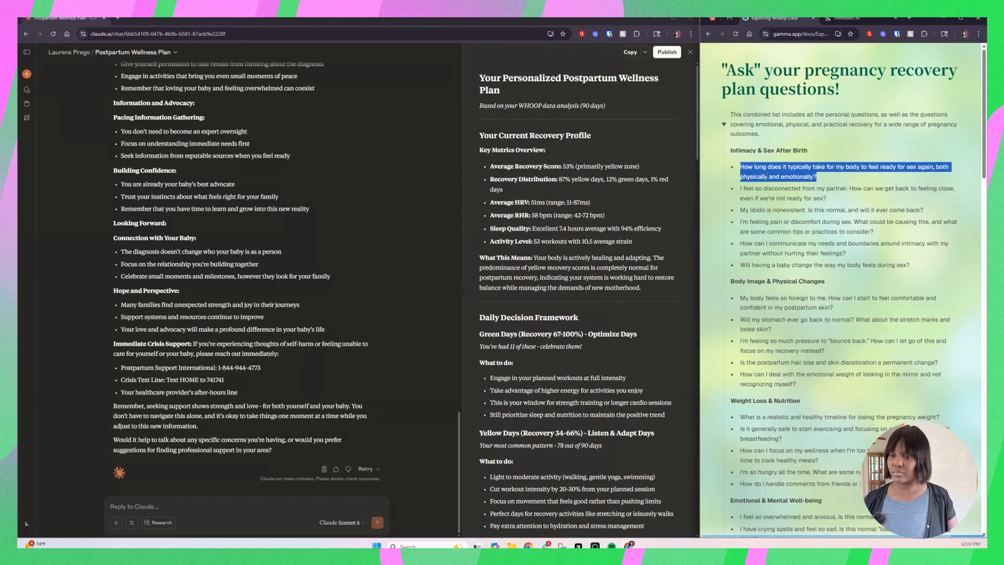
left_click(196, 505)
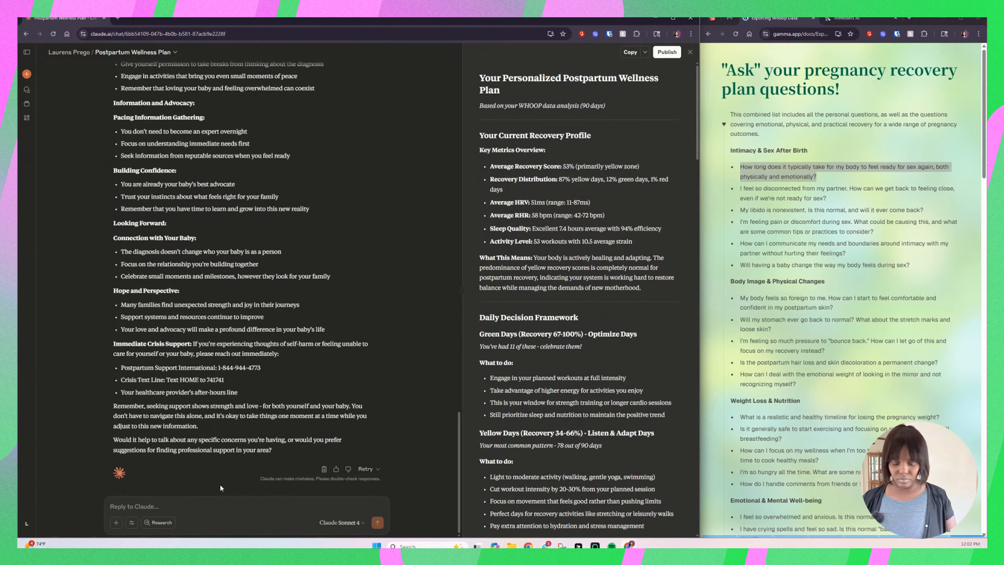
key("ctrl+v")
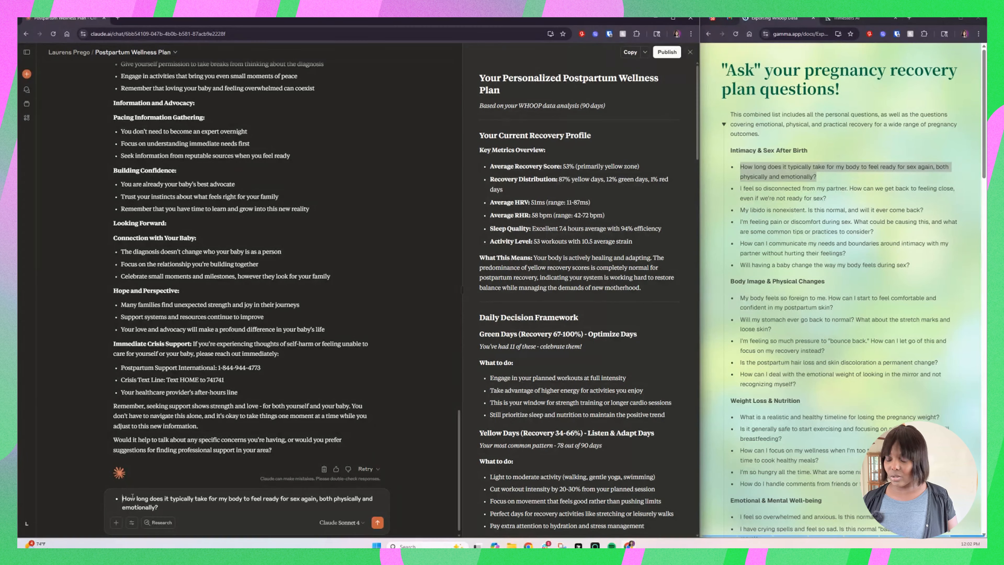
key("BackSpace")
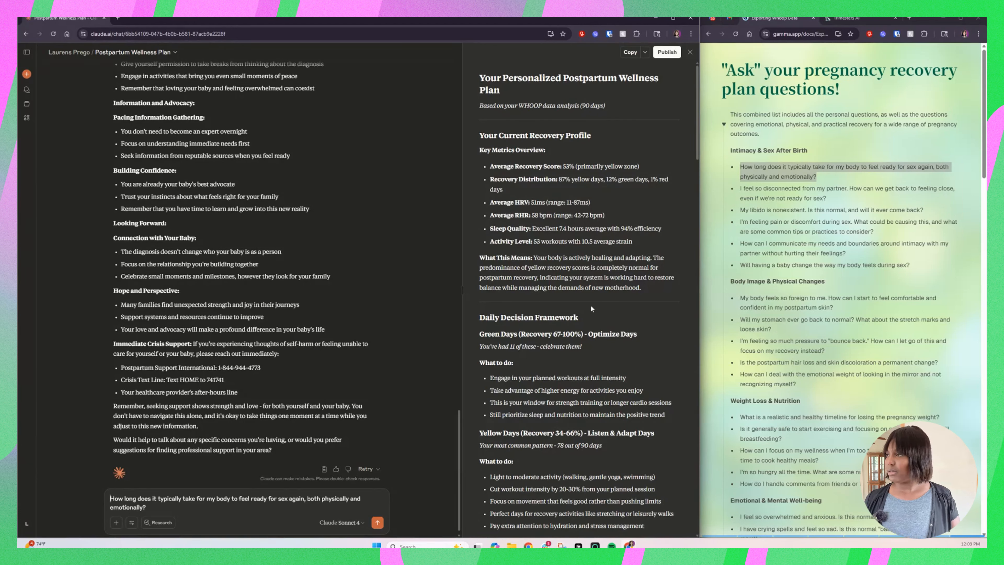
key("Return")
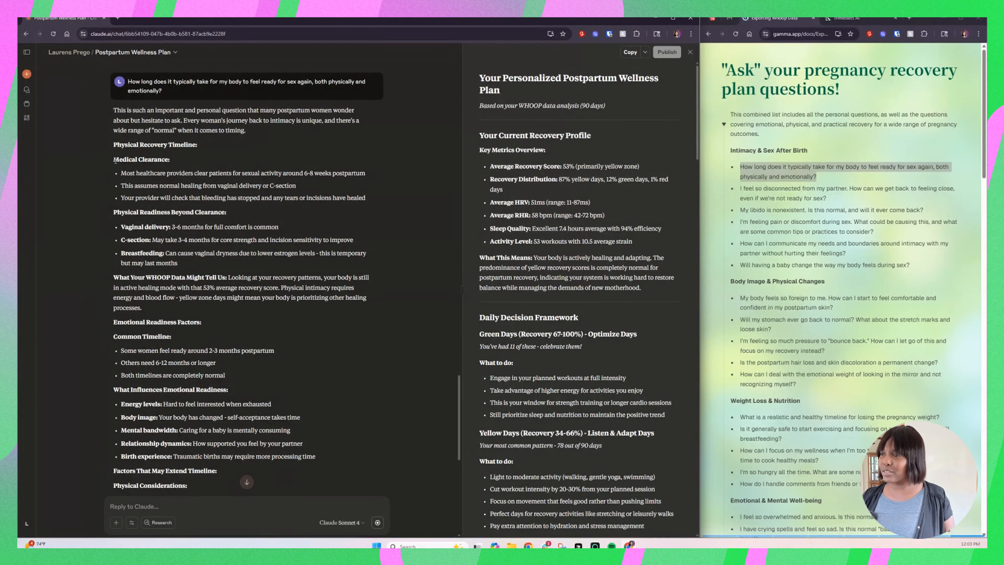
Step: Read the intimacy answer to its end, highlighting the Medical Clearance heading, the C-section line and the Questions for Self-Reflection list
left_click_drag(114, 160, 155, 163)
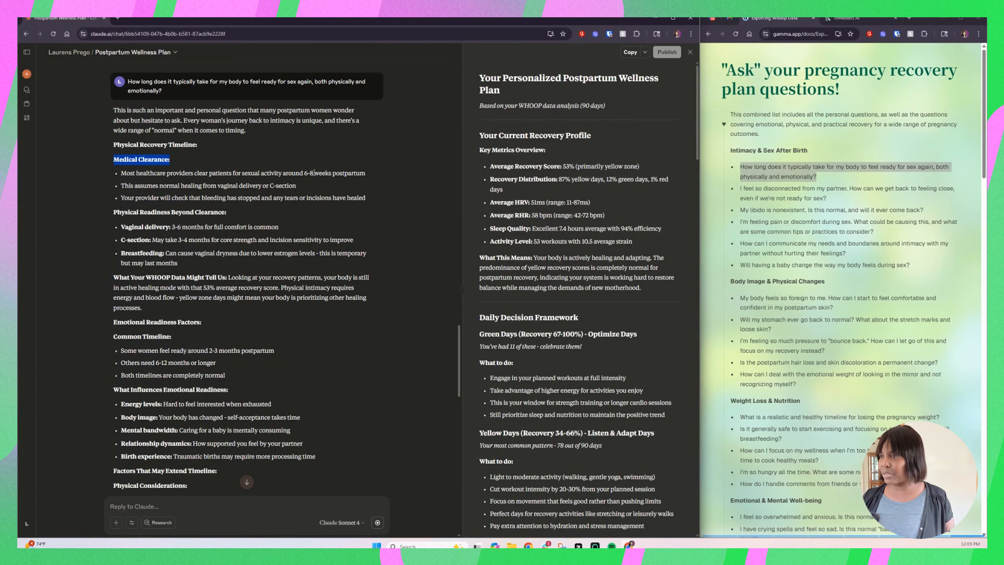
left_click_drag(121, 240, 355, 242)
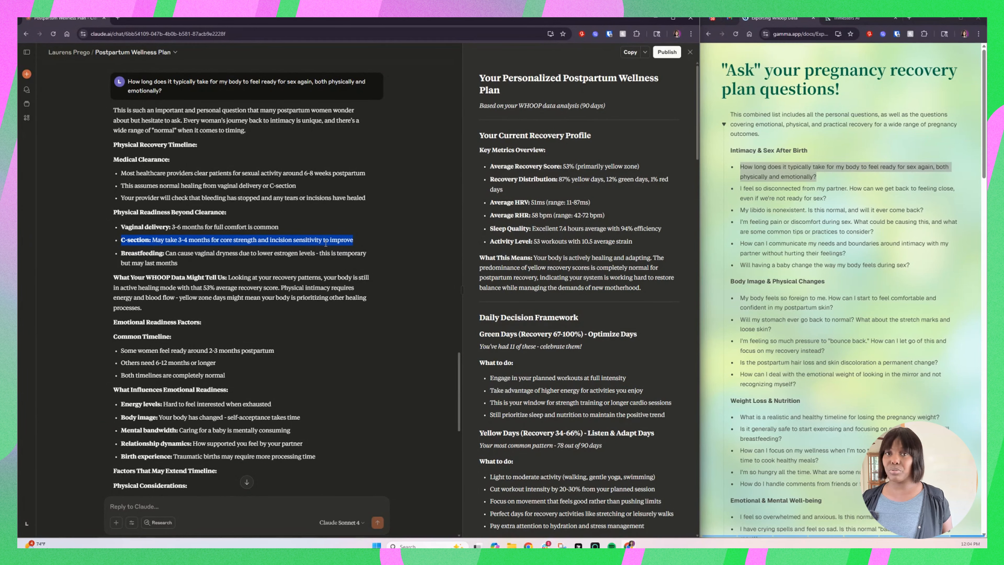
scroll(245, 269, "down", 4)
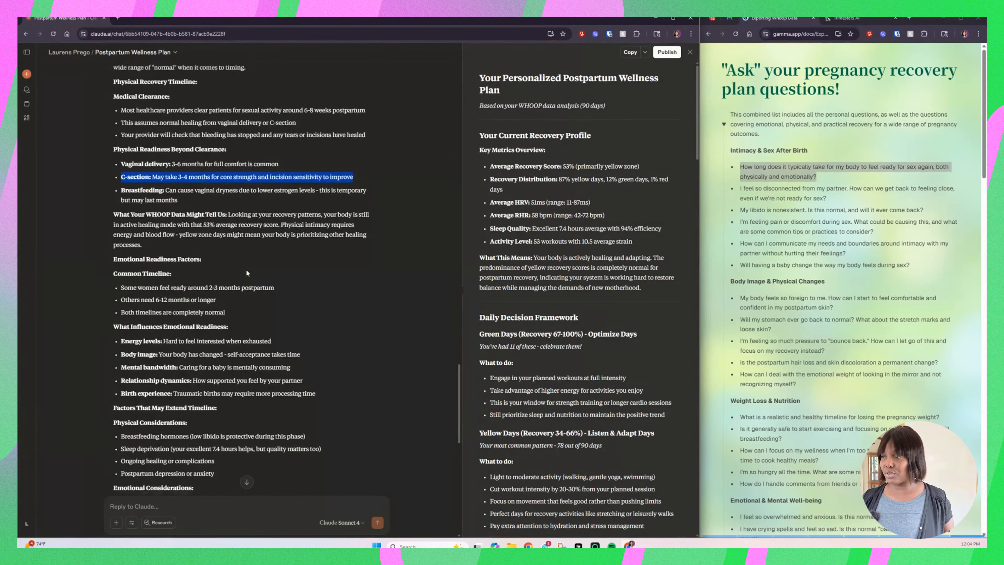
scroll(247, 272, "down", 1)
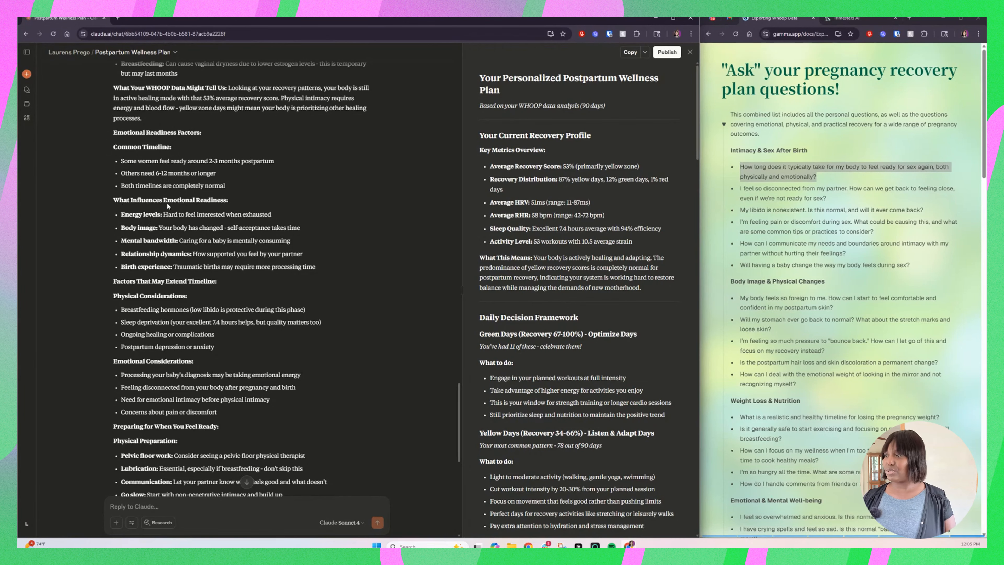
scroll(174, 295, "down", 10)
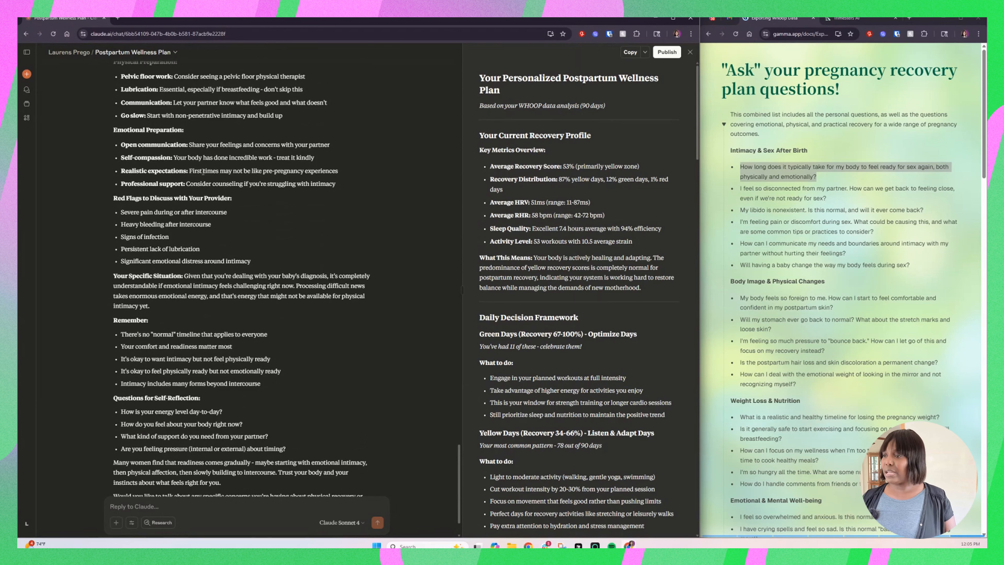
scroll(197, 332, "down", 2)
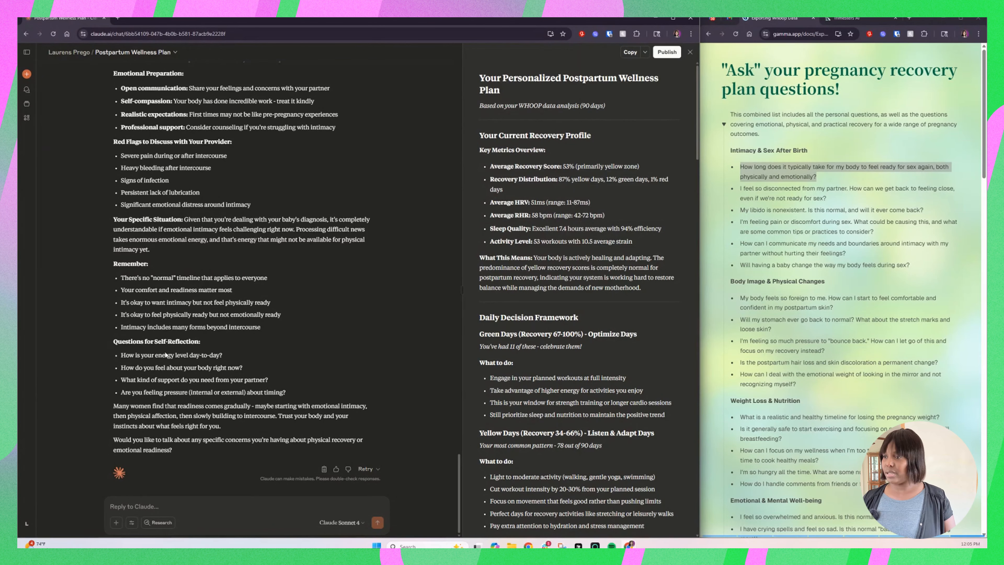
left_click_drag(119, 354, 288, 398)
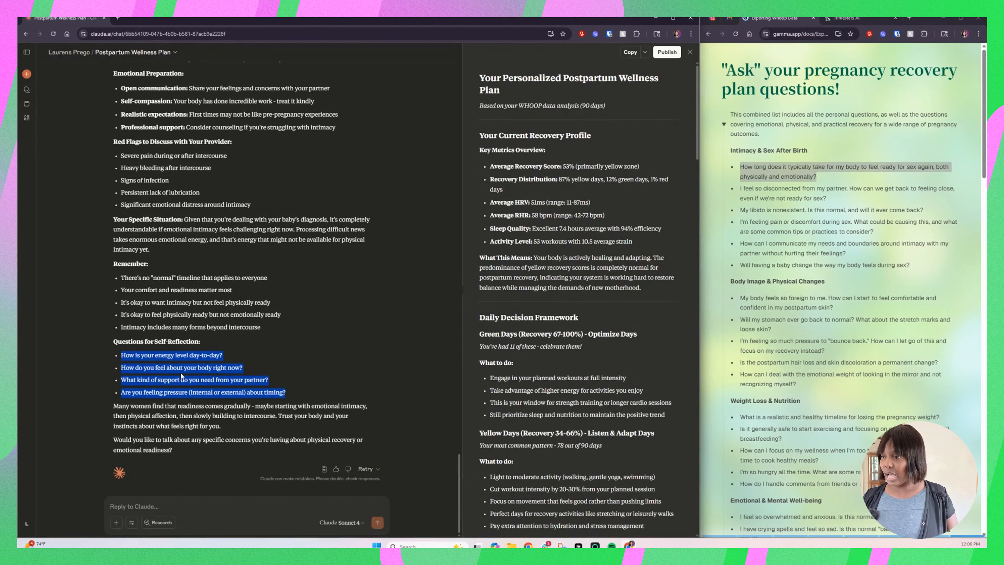
Step: Reply to Claude with "i feel like my body is exhausted. but to be honest. i typlically feel exhausted when i am stressed"
left_click(154, 507)
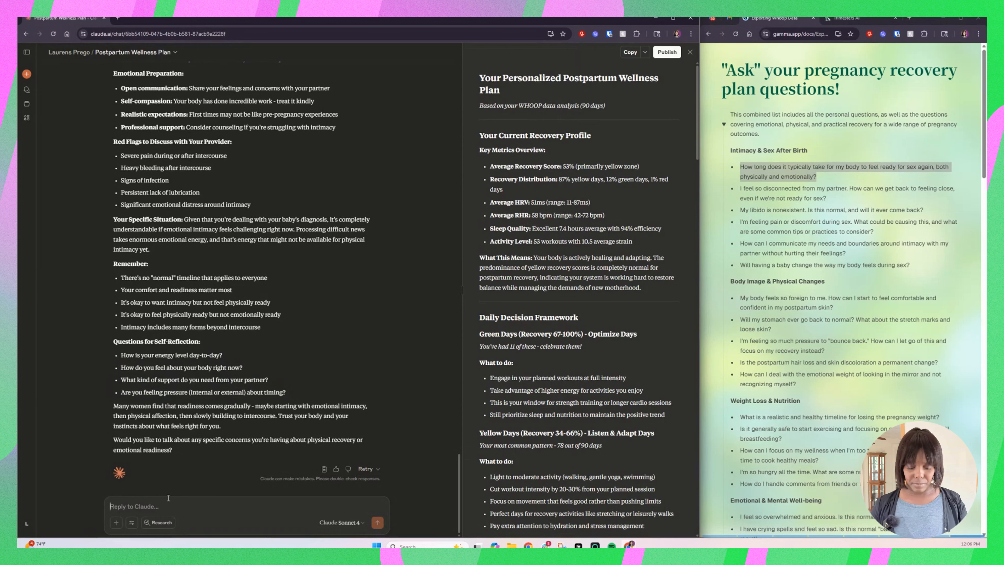
type("i feel like")
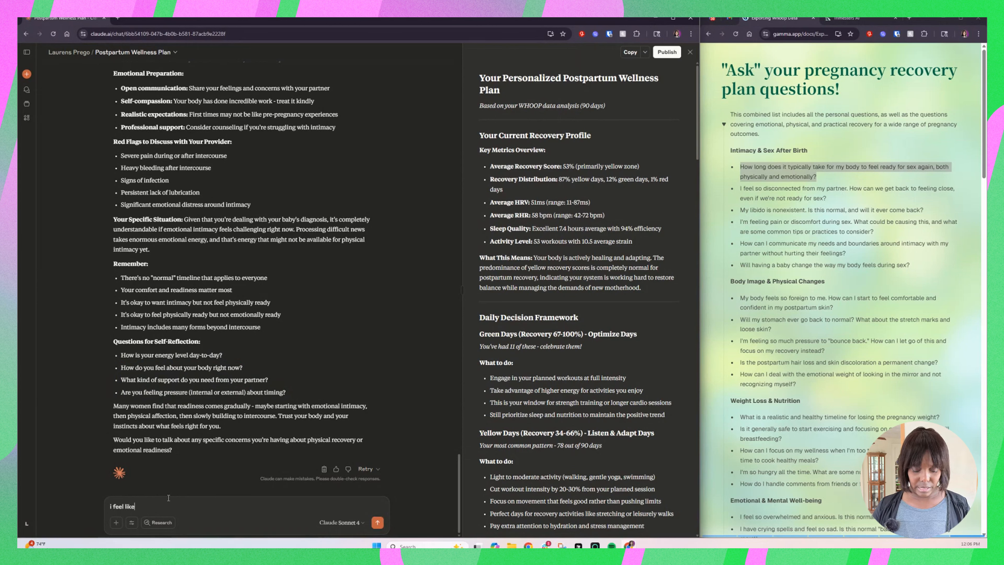
type(" my body")
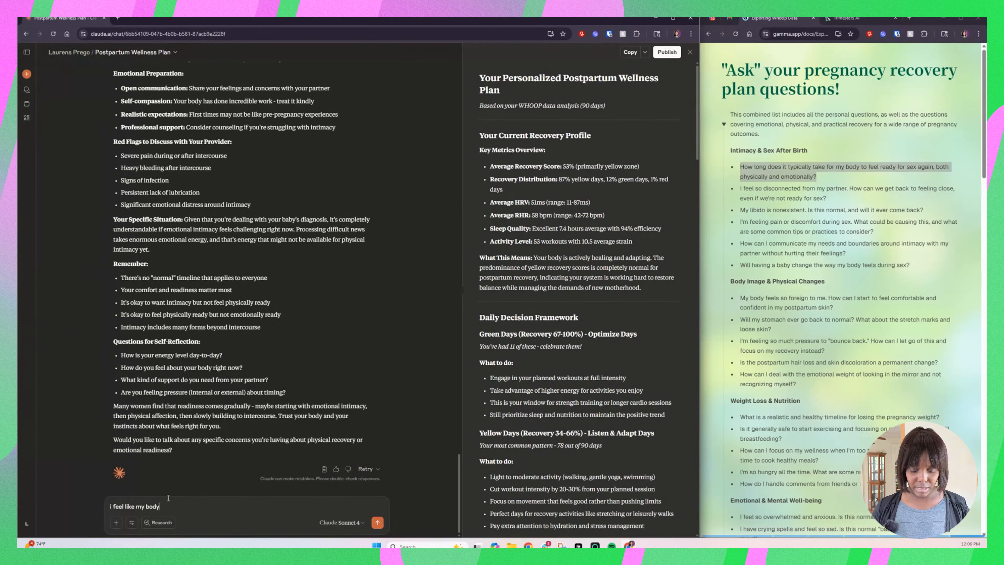
type(" is exha")
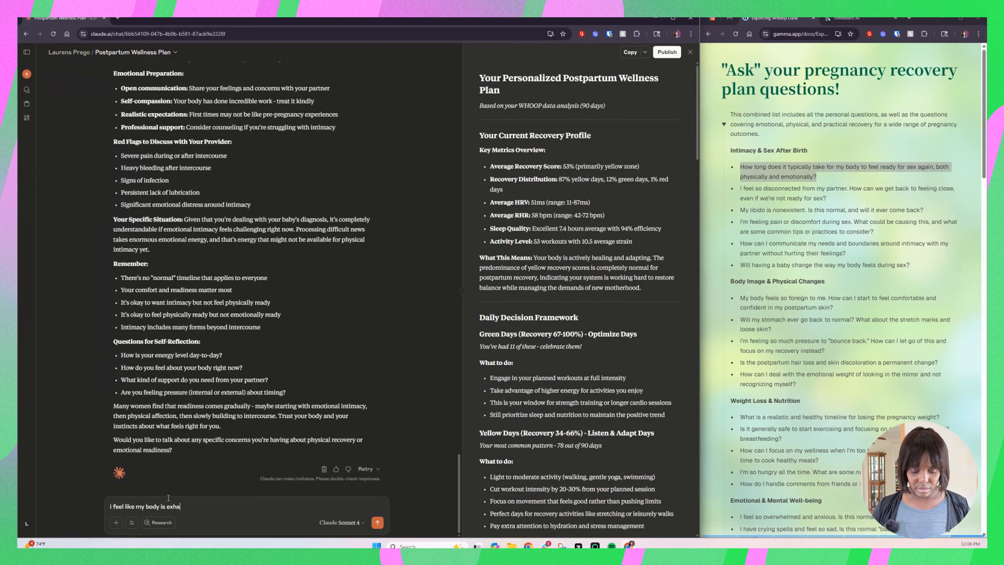
type("usted")
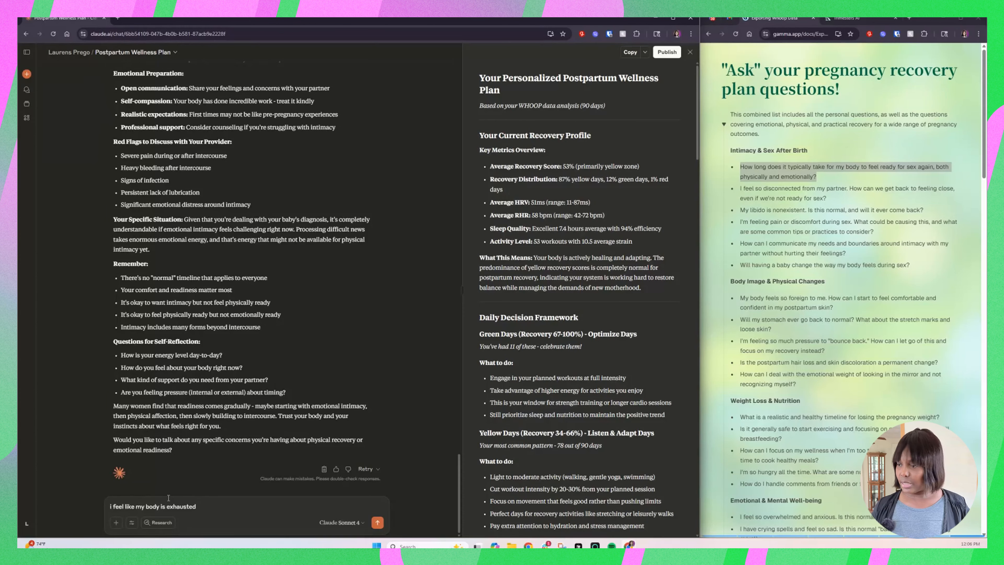
type(". but ")
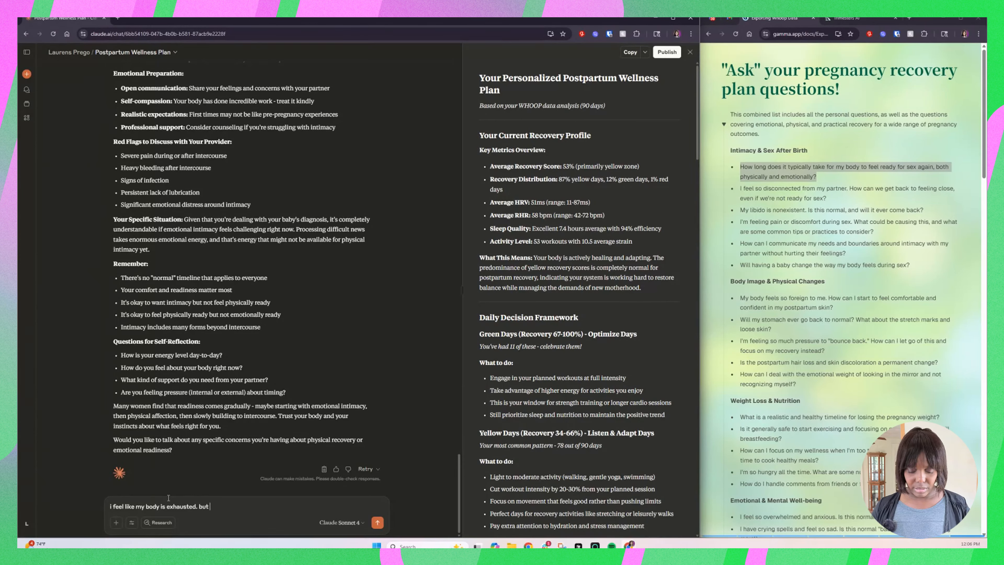
type("to be honest")
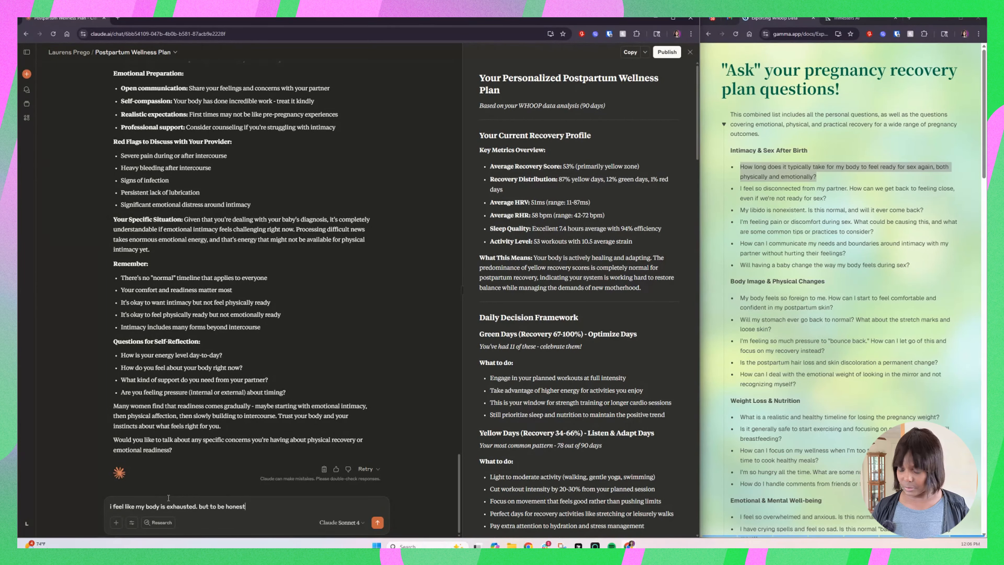
type(". i ")
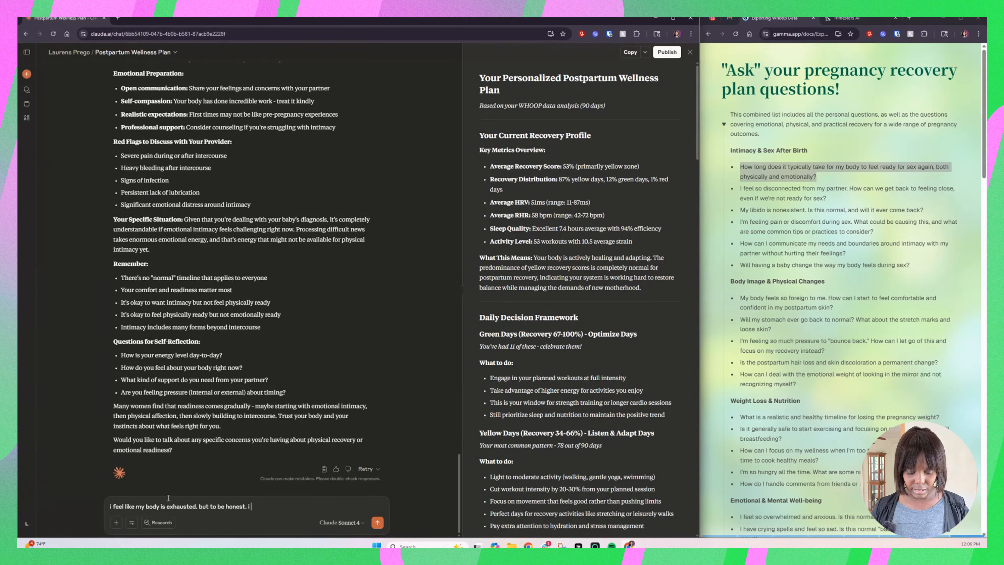
type("typica")
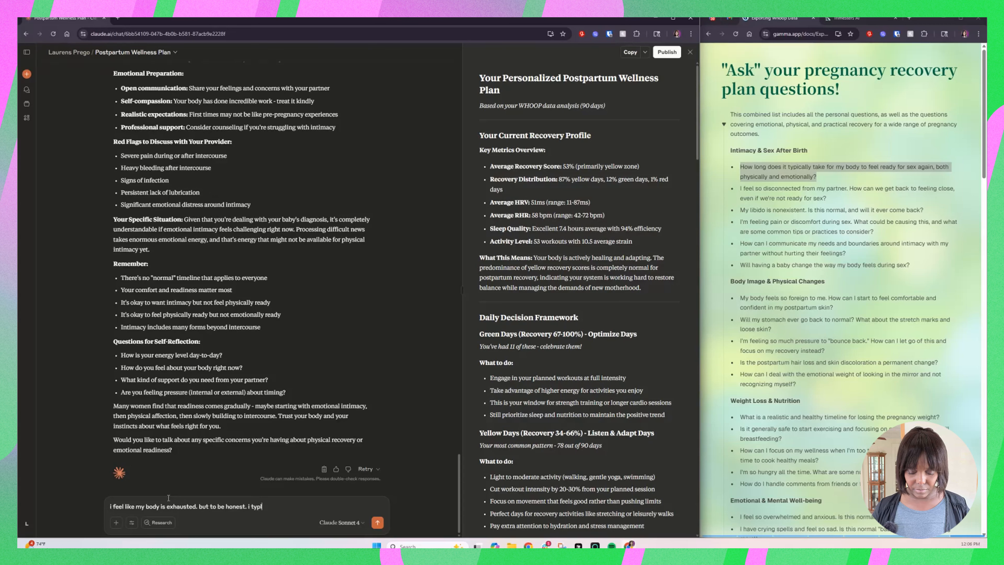
type("lly f")
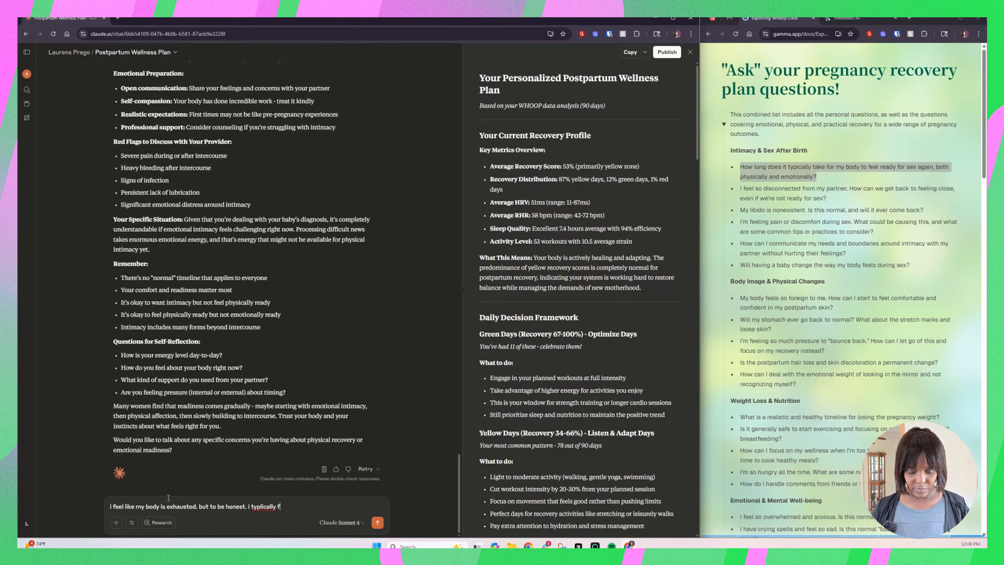
type("eel exhaus")
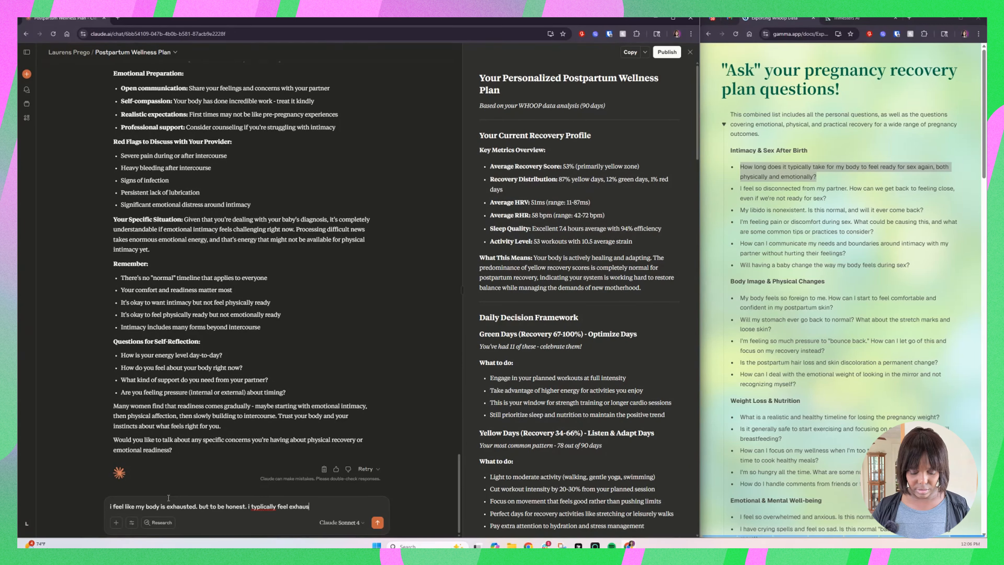
type("ted when i am")
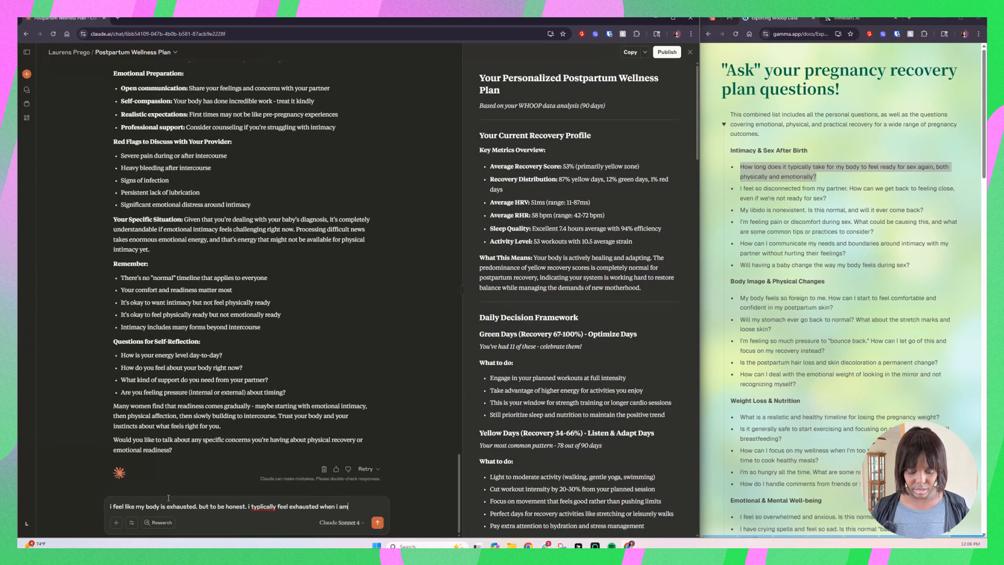
type(" stressed")
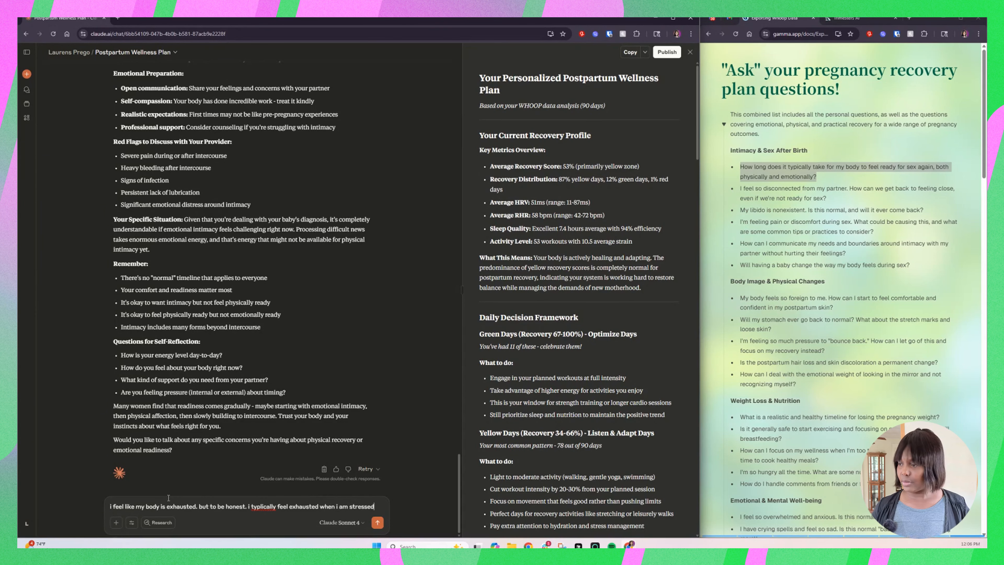
key("Return")
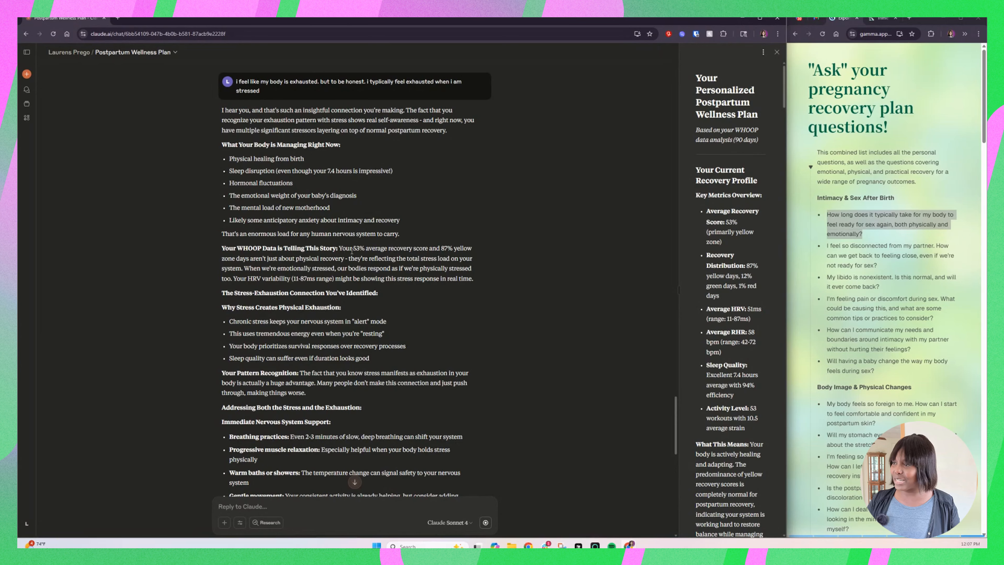
Step: Read the exhaustion answer's opening through "Your WHOOP Data is Telling This Story", highlighting the text and clearing the highlight
left_click_drag(339, 247, 397, 250)
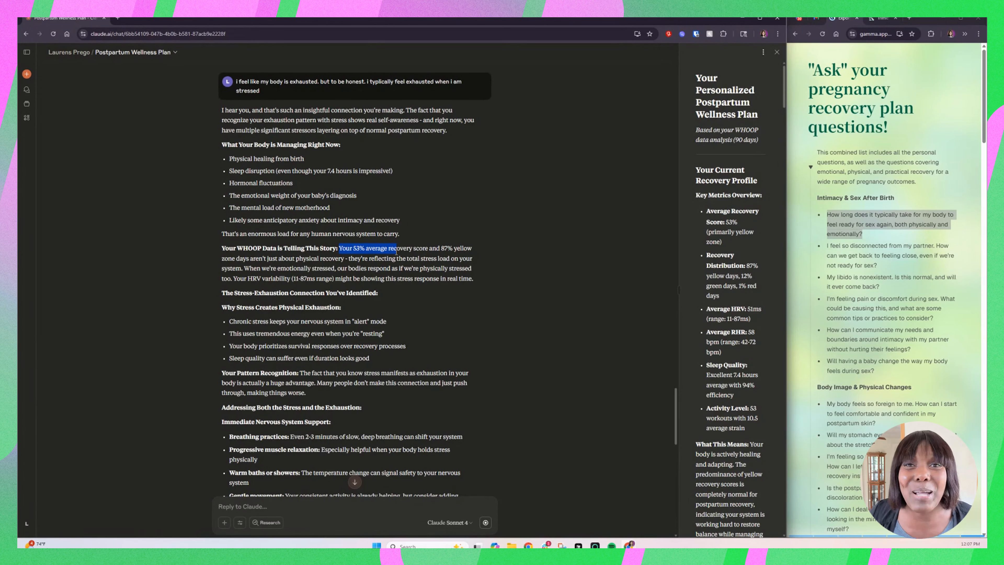
left_click_drag(396, 251, 337, 281)
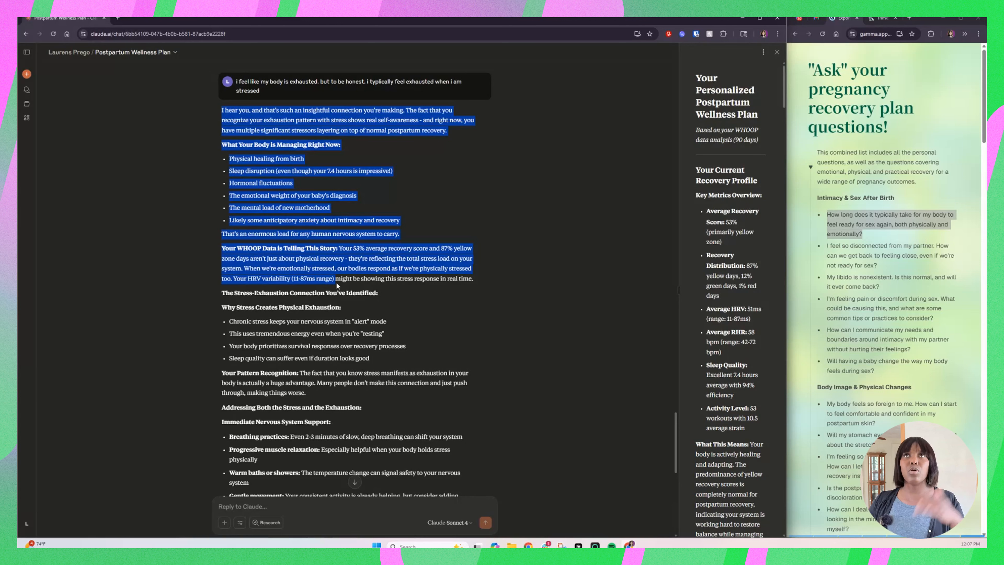
left_click_drag(338, 285, 339, 290)
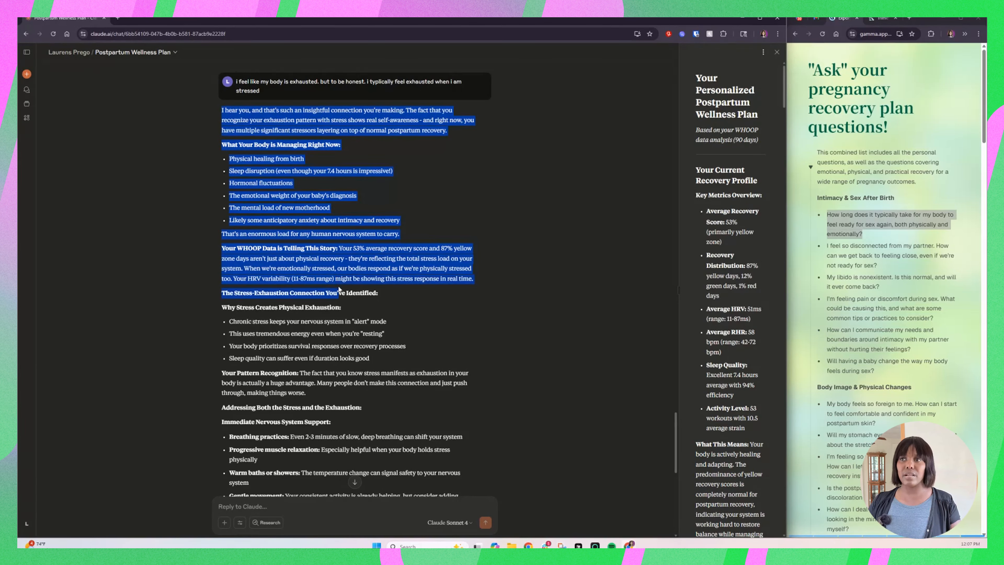
left_click(405, 301)
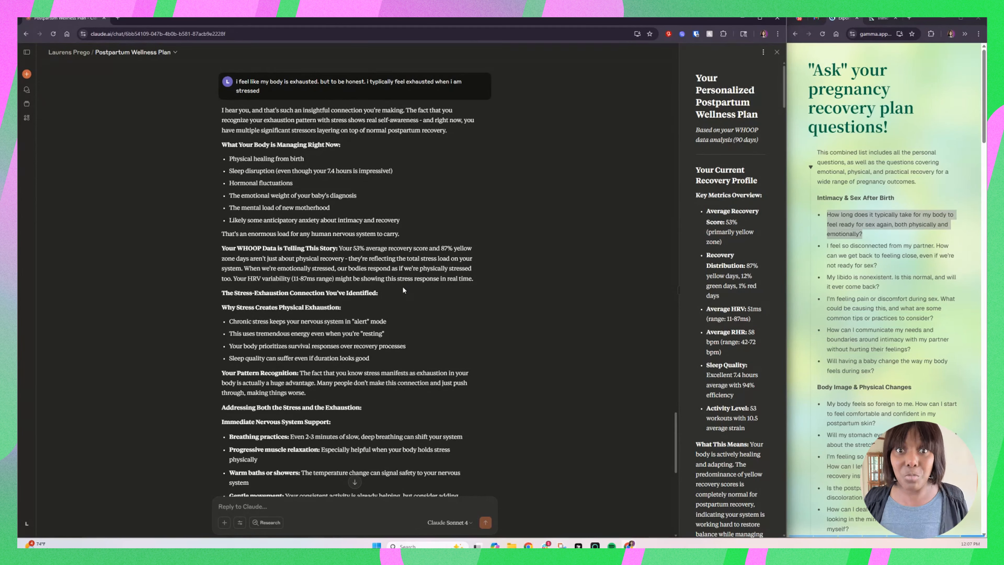
Step: Highlight the Immediate Nervous System Support section with its list and read on to the answer's closing question
scroll(404, 290, "down", 5)
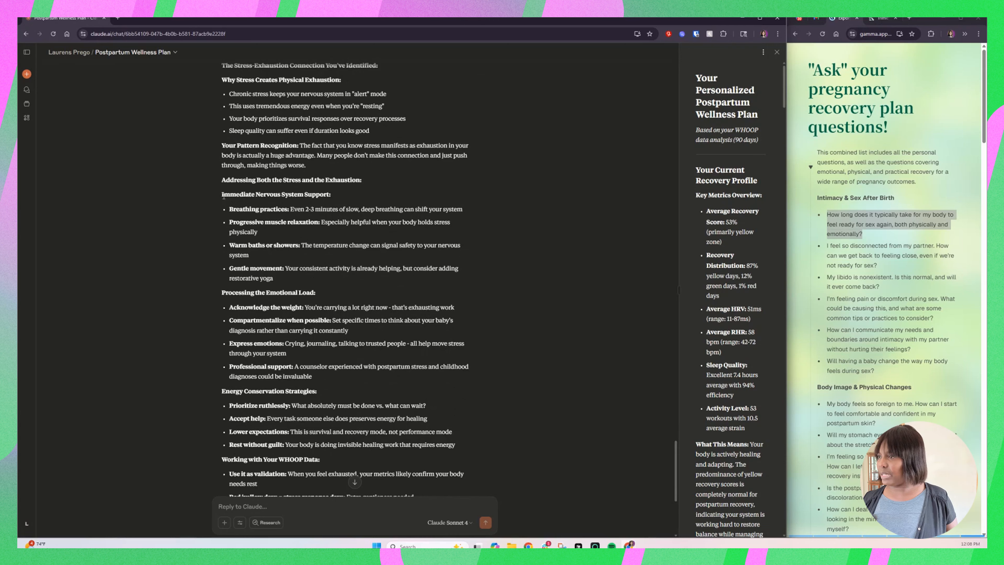
left_click_drag(223, 195, 342, 284)
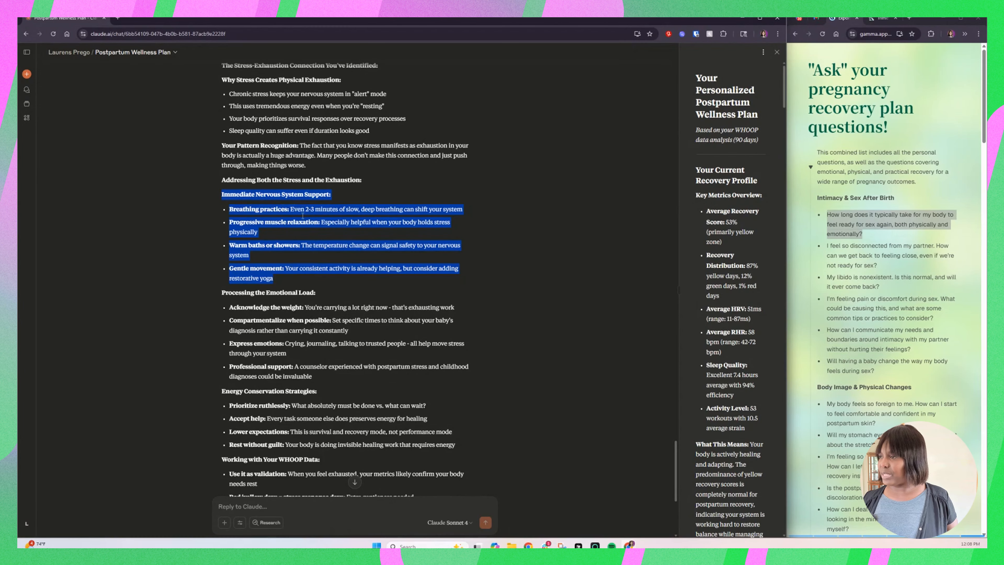
scroll(383, 269, "down", 6)
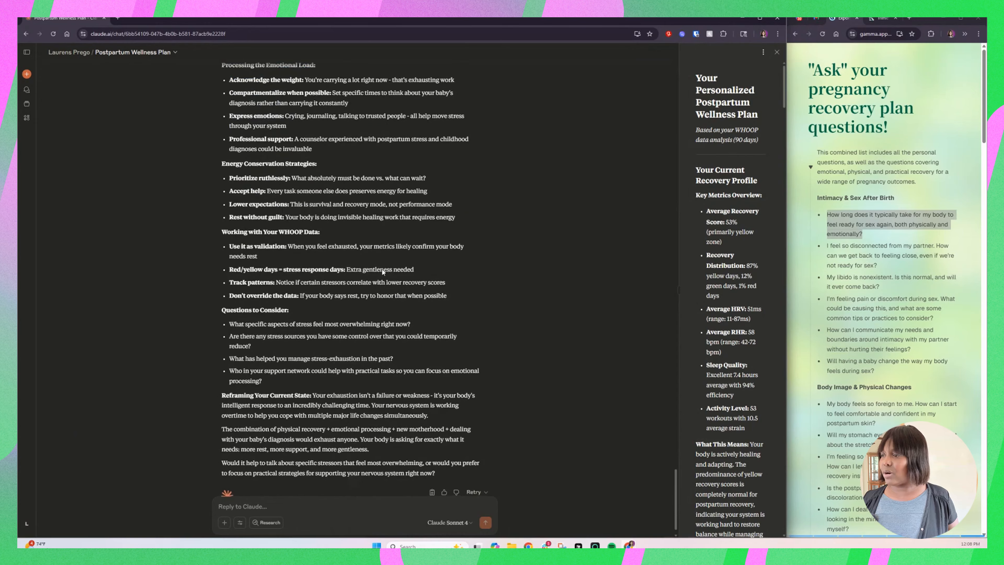